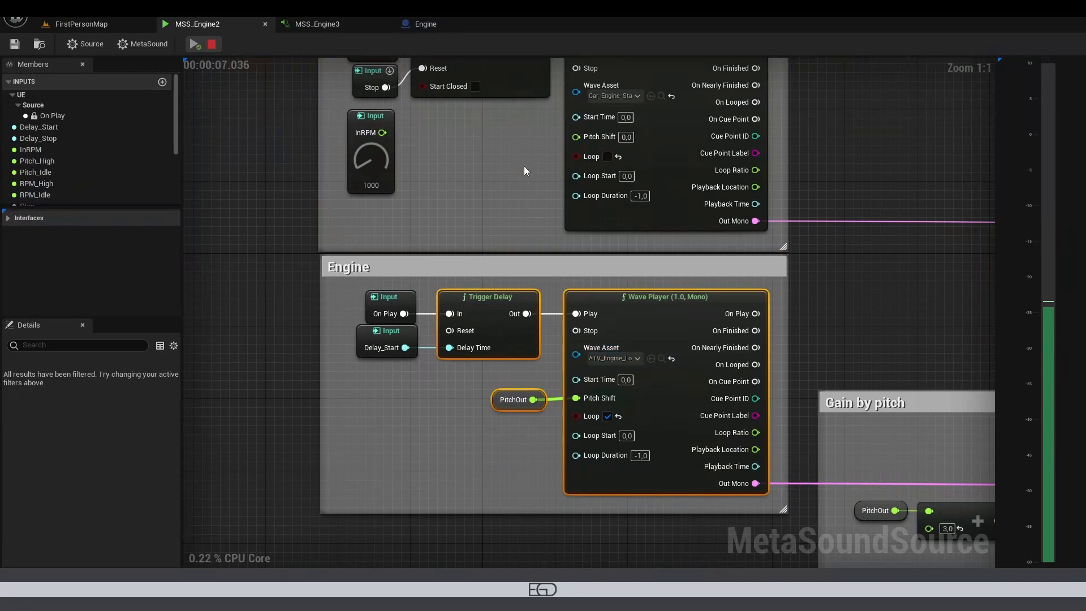
Step: Raise the InRPM knob to about 7588 during the running preview and fire the Stop trigger to end it
right_drag(524, 165, 560, 384)
click(514, 381)
drag(412, 372, 464, 257)
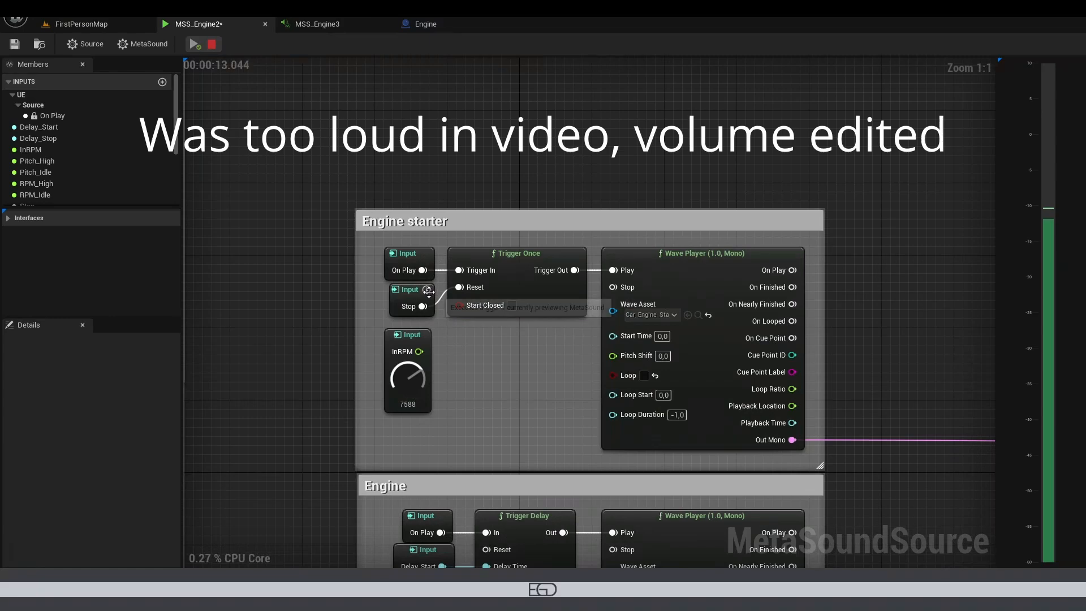
click(427, 289)
right_drag(523, 350, 593, 305)
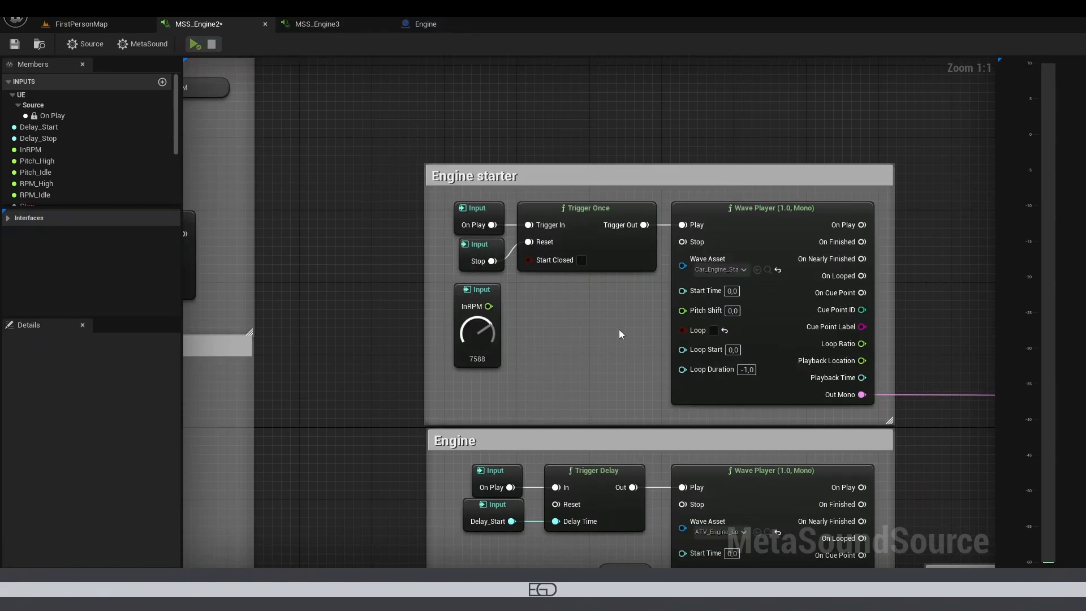
Step: Examine the Engine starter group: the On Play and Stop inputs, the Trigger Once node and its Wave Player
right_drag(618, 329, 538, 334)
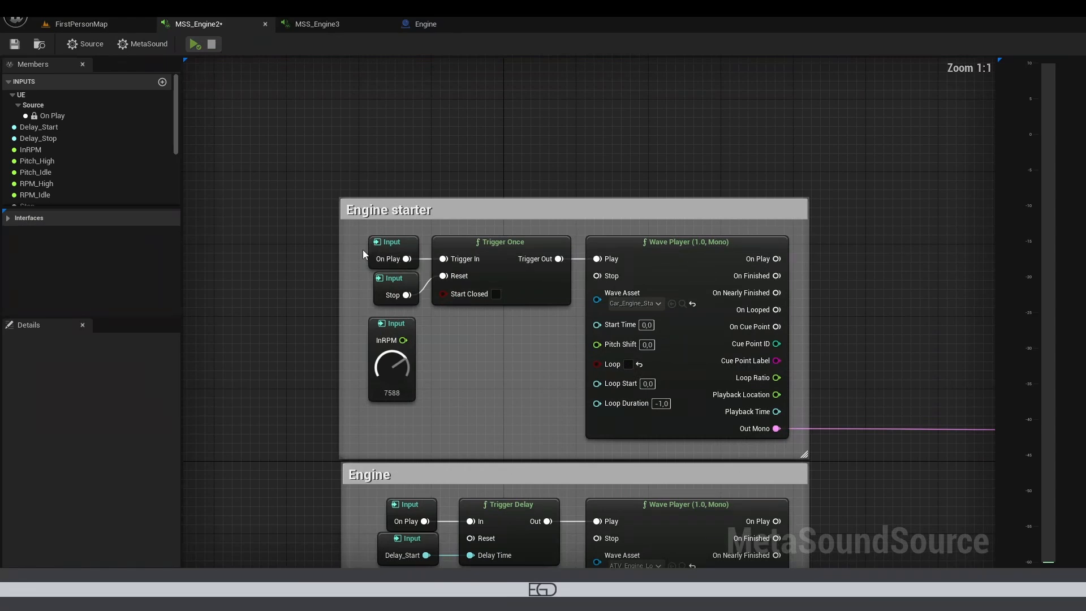
drag(357, 238, 406, 259)
click(394, 286)
scroll(43, 147, up, 1)
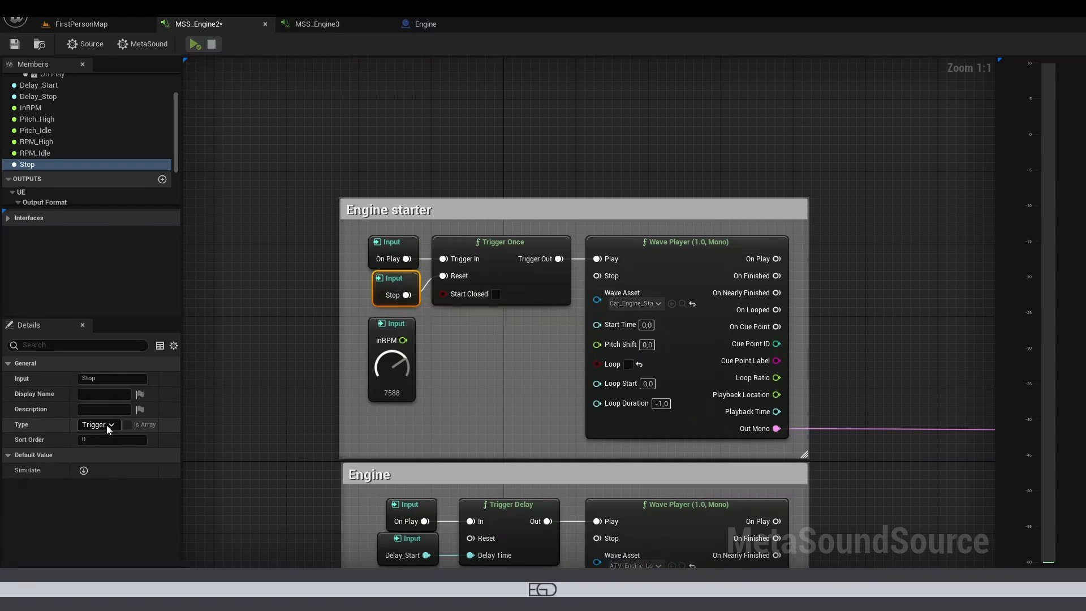
scroll(67, 129, up, 3)
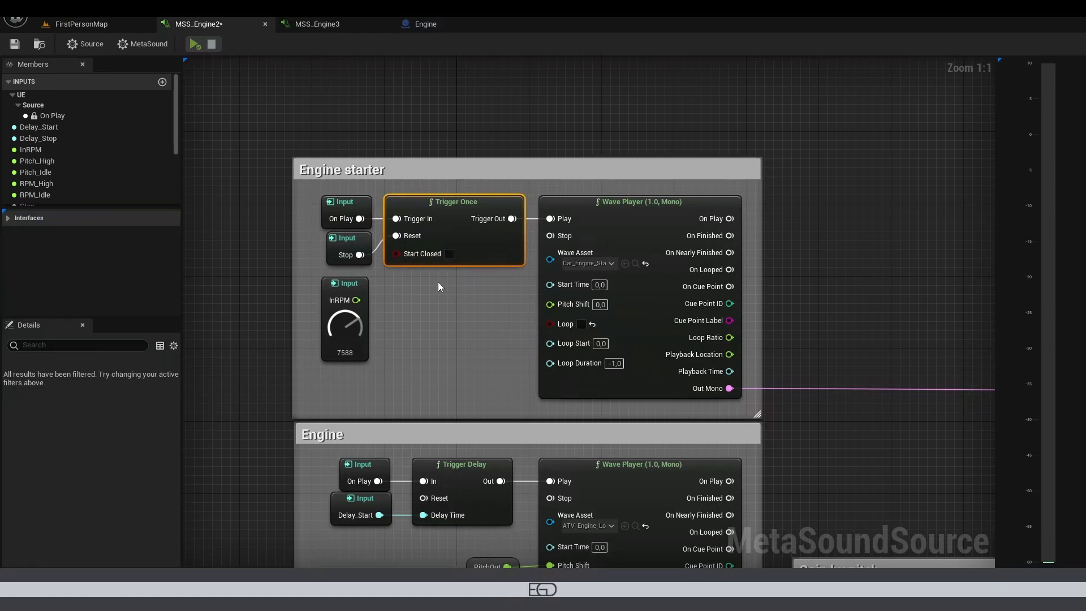
click(331, 245)
click(447, 210)
click(621, 204)
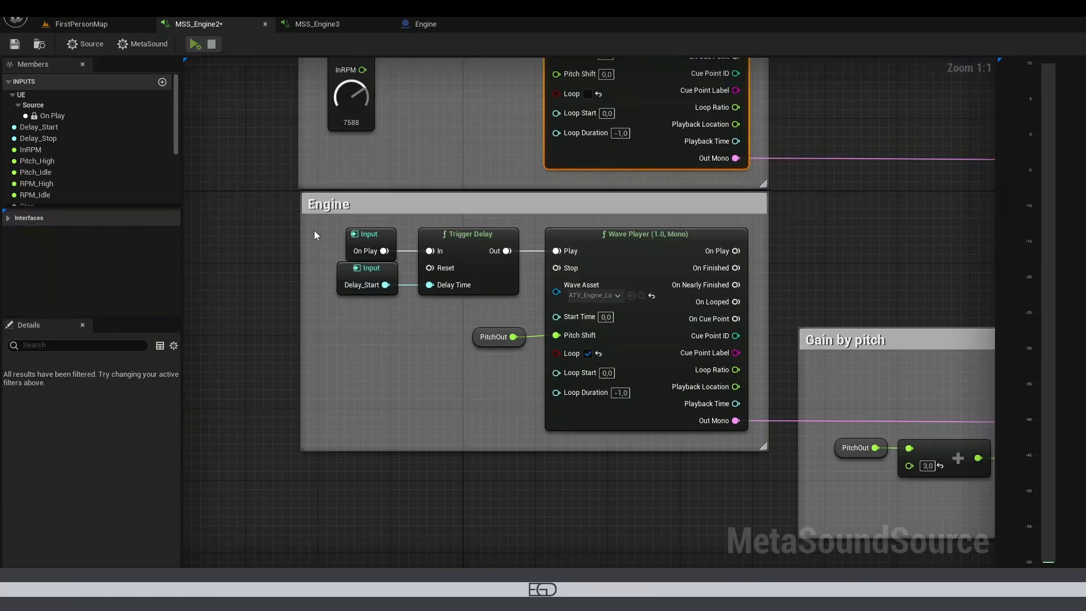
Step: Examine the Engine group: the Trigger Delay, its Delay_Start input, the looping Wave Player and the PitchOut variable driving its pitch
click(469, 245)
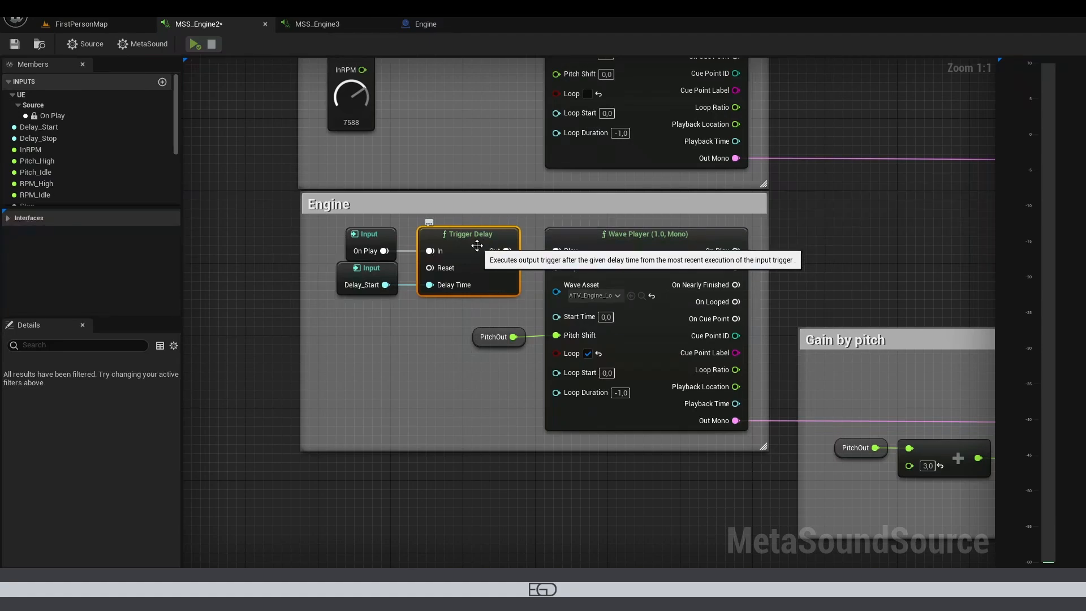
right_drag(477, 245, 470, 402)
drag(338, 315, 655, 149)
click(653, 152)
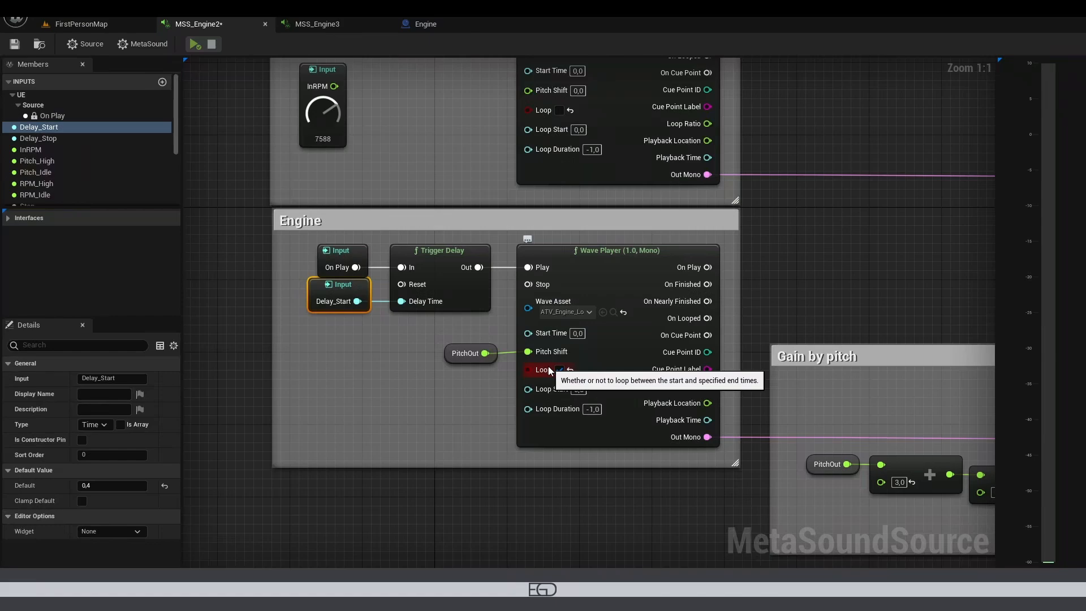
right_drag(633, 138, 590, 260)
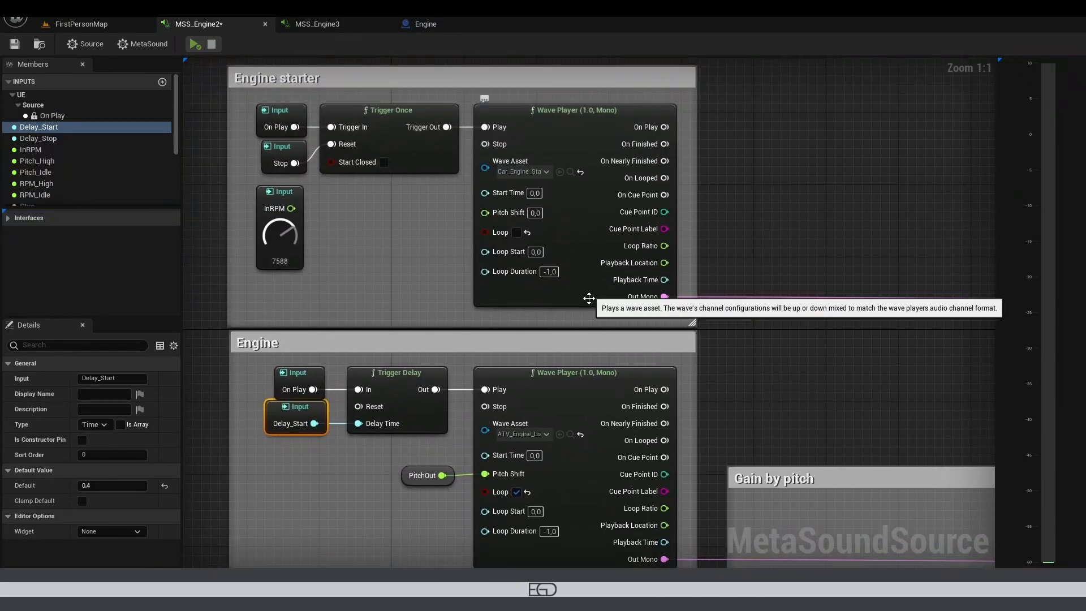
right_drag(562, 388, 519, 270)
click(385, 356)
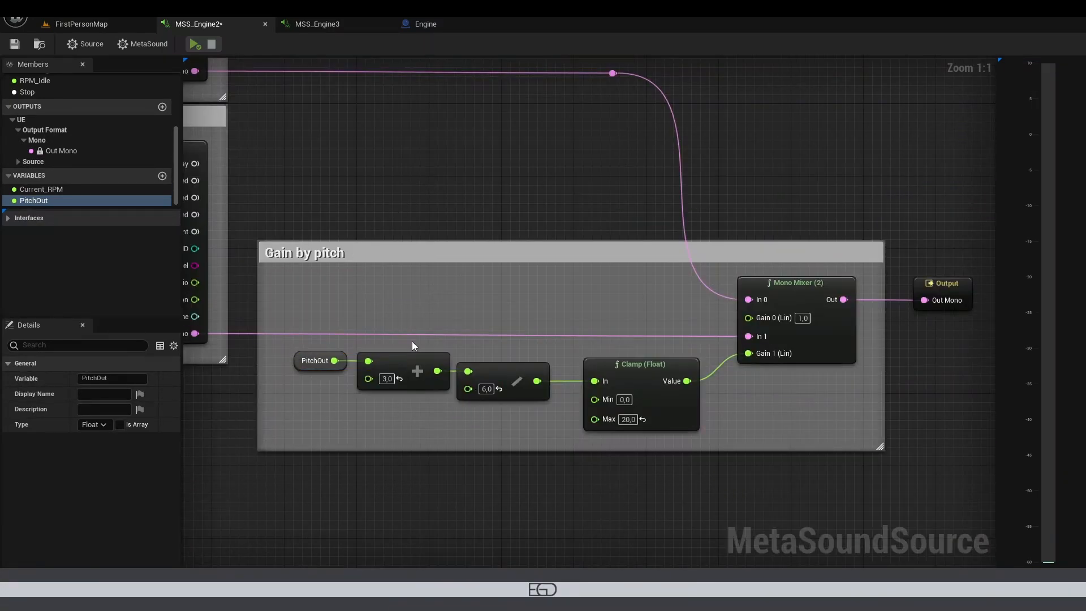
Step: Examine the Gain by pitch group, from PitchOut through the add, divide and Clamp nodes to the Mono Mixer and output
right_drag(411, 341, 347, 303)
click(326, 308)
click(277, 316)
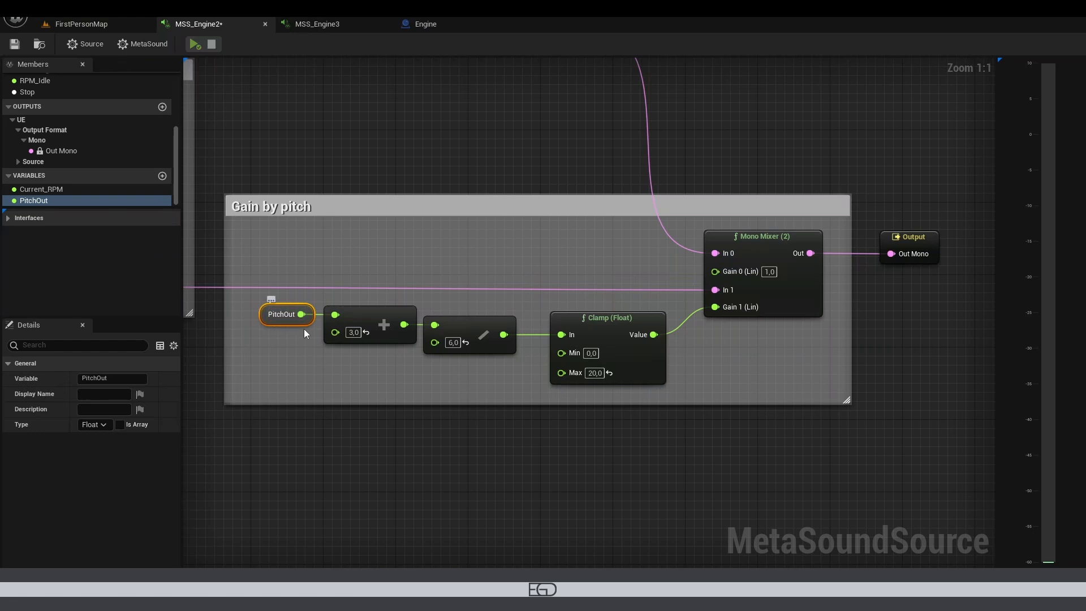
click(633, 398)
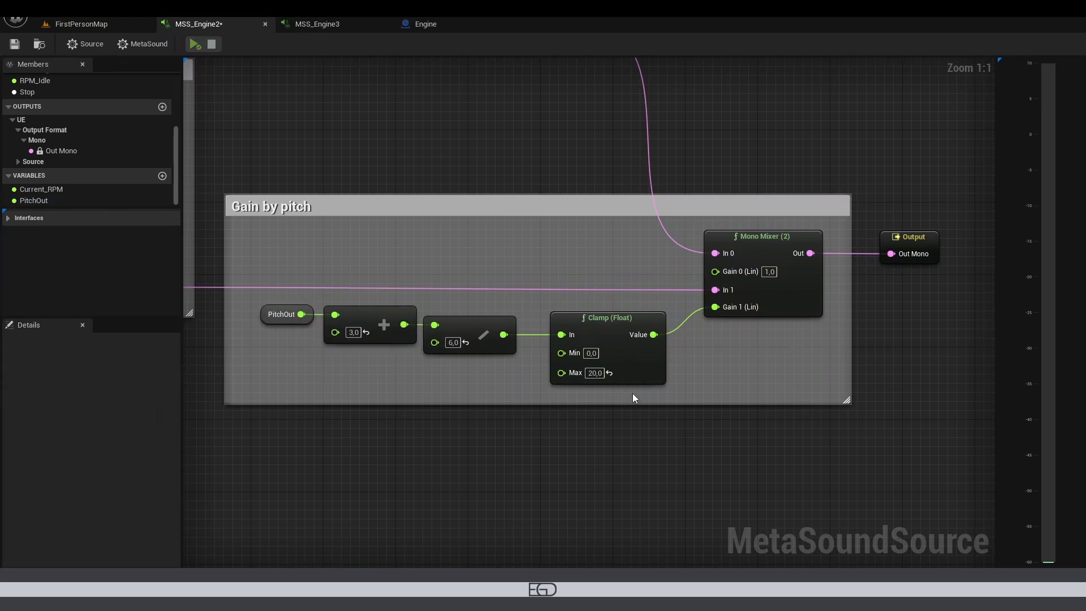
drag(278, 326, 624, 380)
click(386, 368)
drag(347, 366, 634, 279)
click(676, 276)
drag(672, 241, 844, 271)
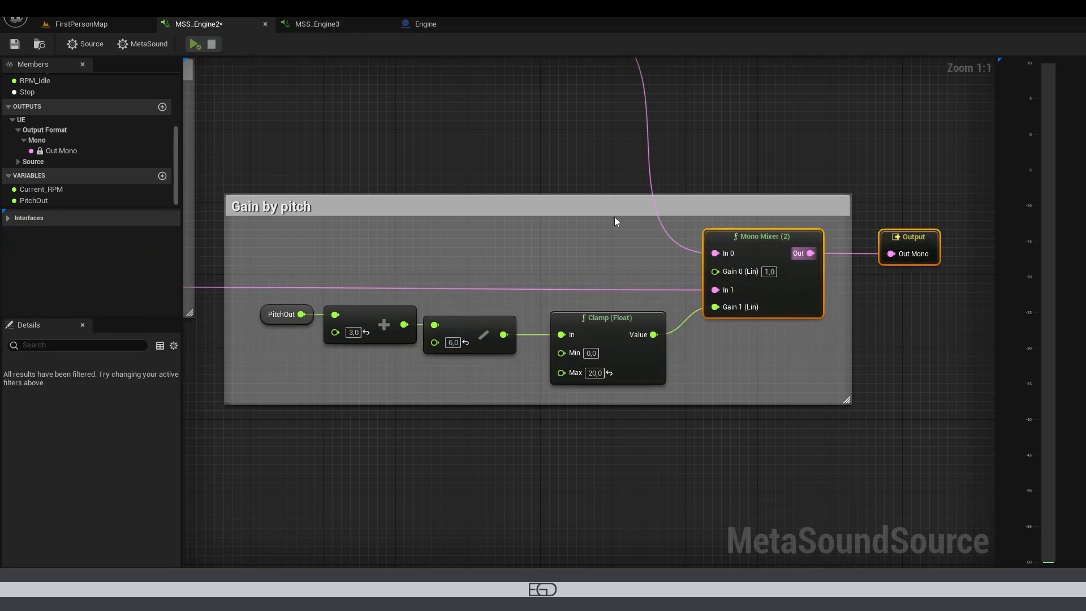
Step: Trace both Wave Players' mono outputs to the mixer and look over the RPM interp and RPM to pitch groups
right_drag(613, 221, 718, 329)
drag(564, 252, 414, 121)
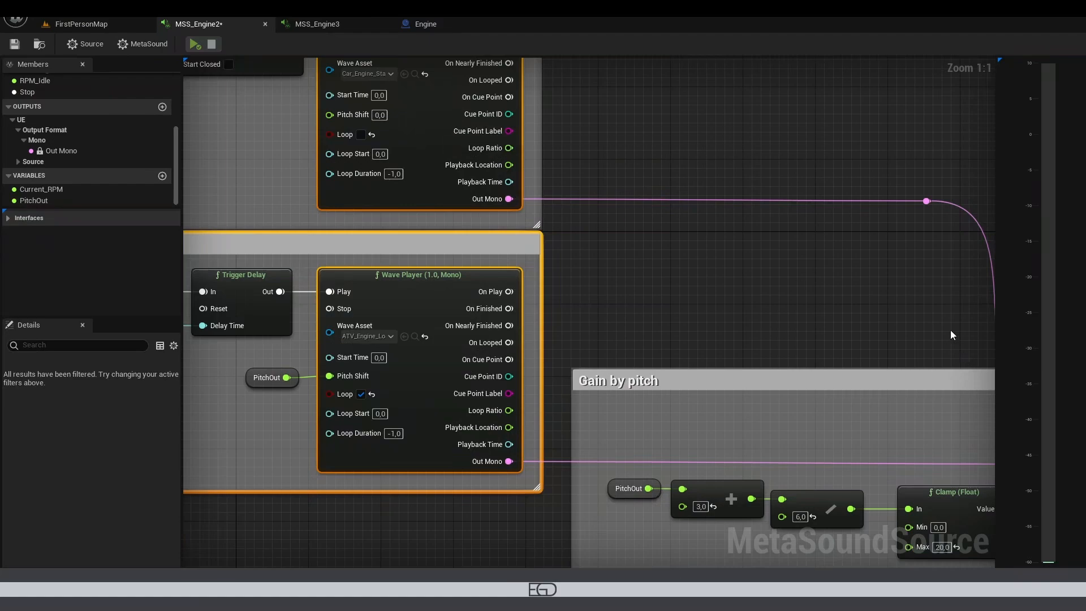
right_drag(950, 331, 506, 192)
click(700, 295)
click(622, 376)
right_drag(623, 375, 705, 369)
click(900, 273)
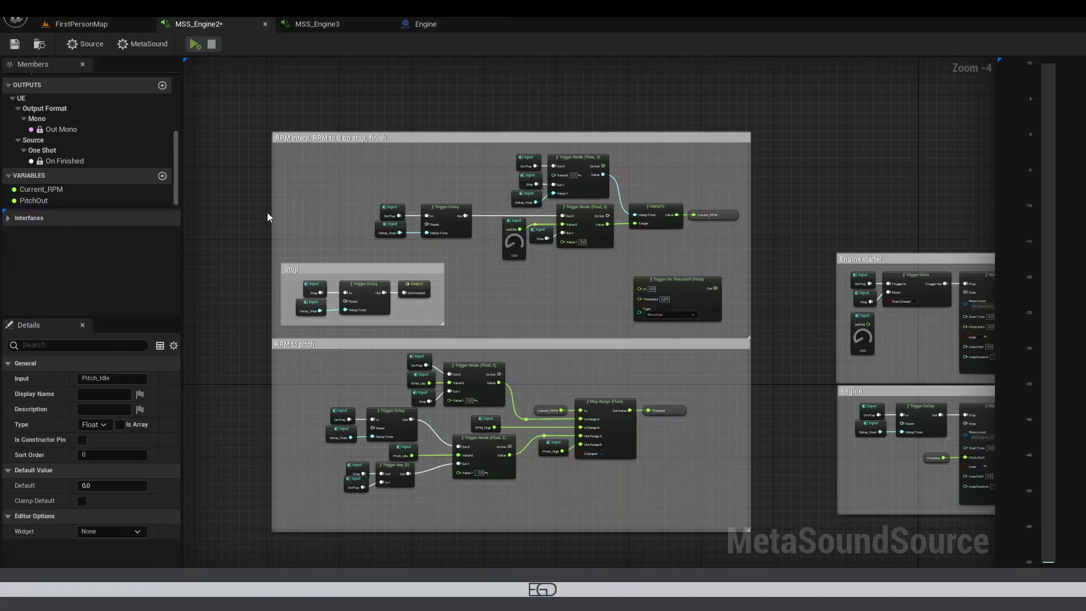
Step: Open the MSS_Engine3 MetaSound and examine its InRPM interpolation into Current_RPM and the Stop group
click(305, 24)
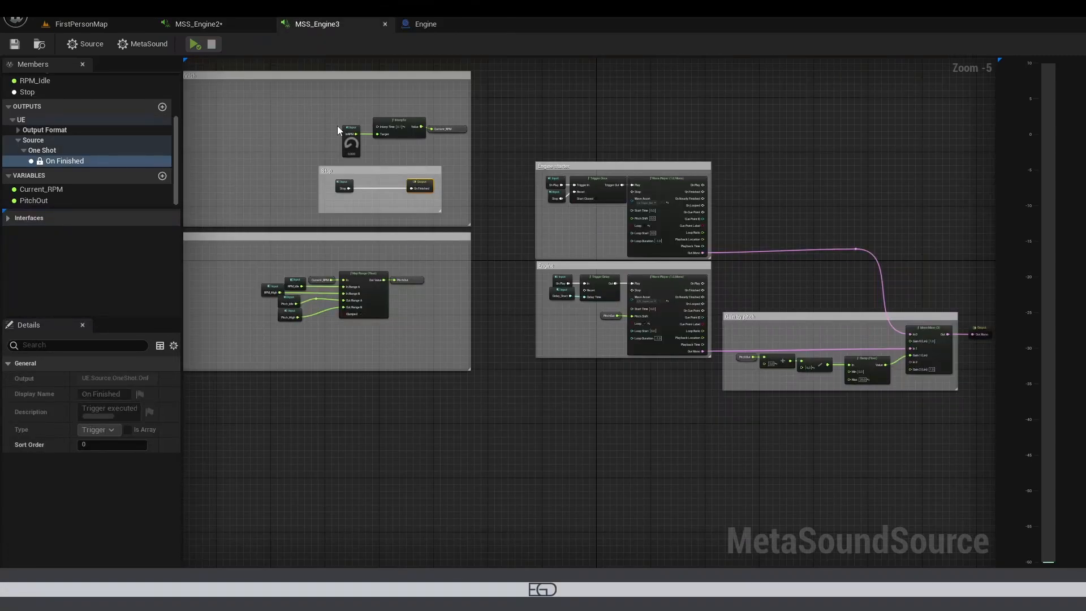
scroll(430, 187, up, 2)
scroll(475, 187, up, 6)
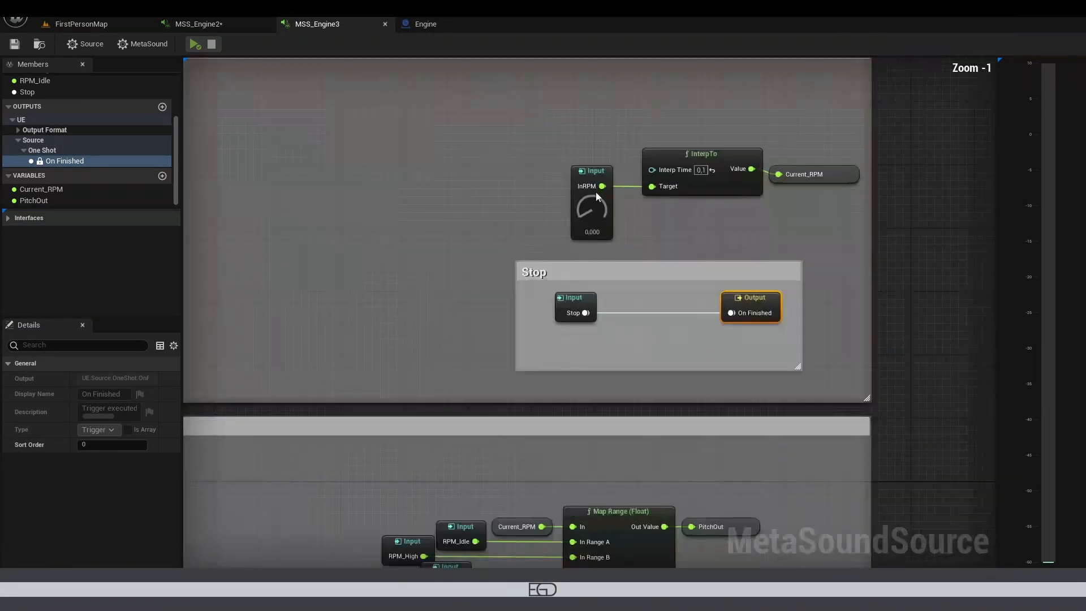
click(501, 235)
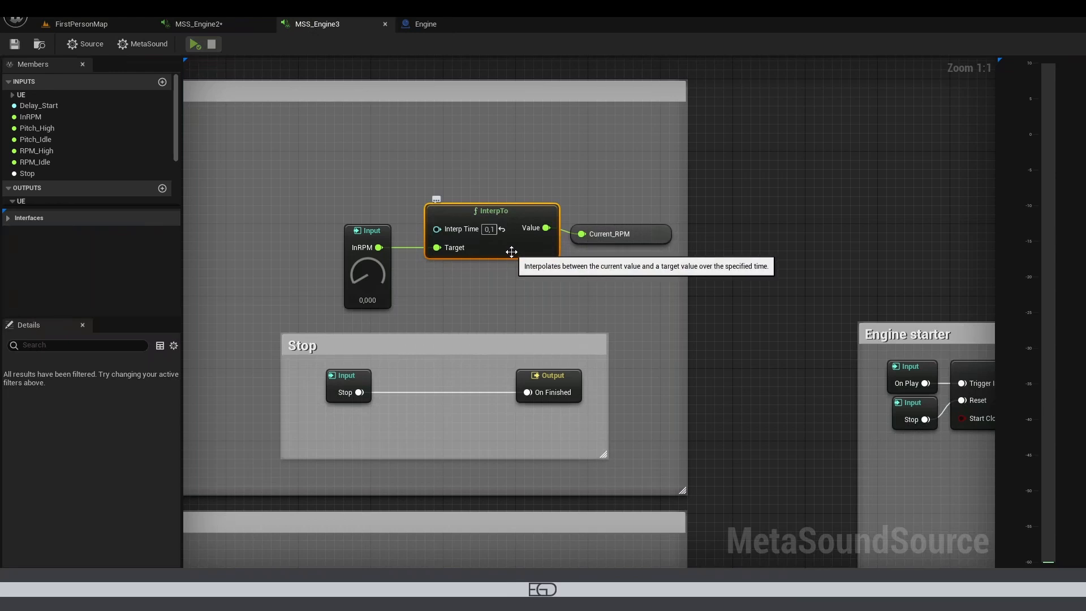
click(617, 237)
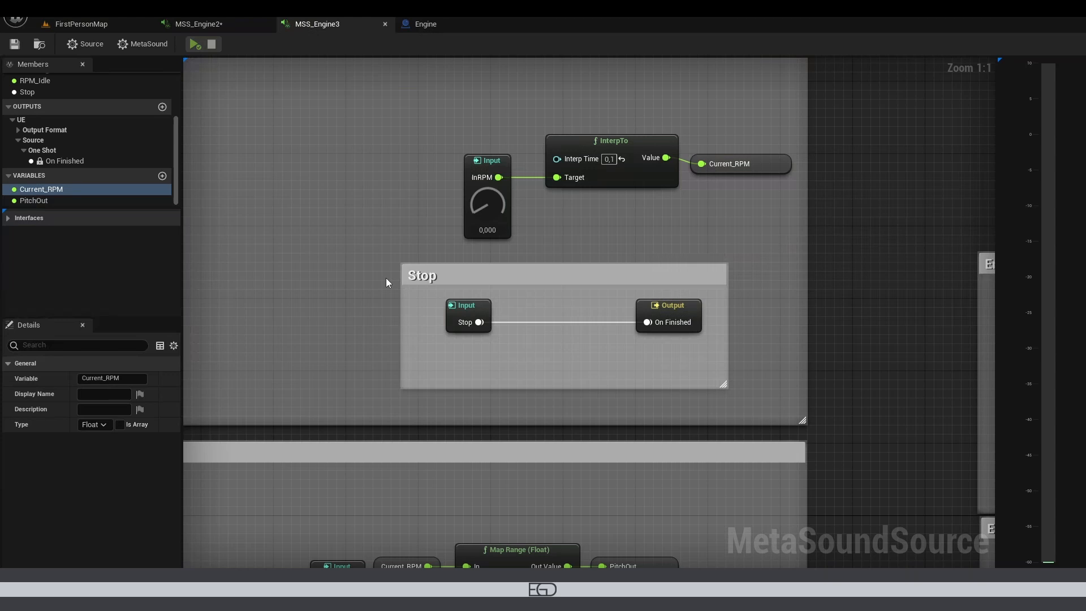
drag(387, 280, 772, 396)
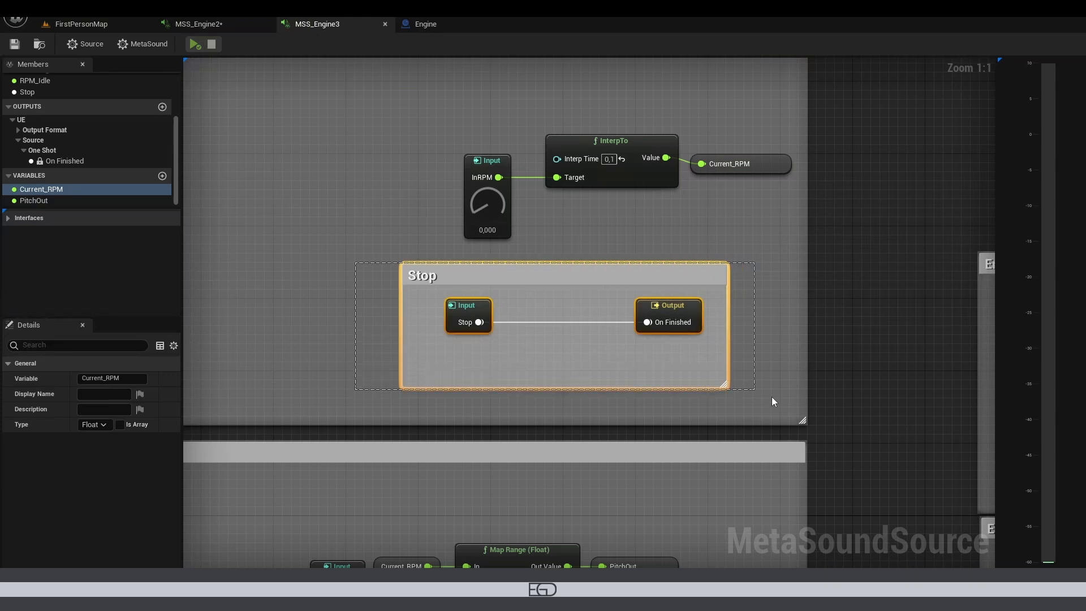
click(469, 309)
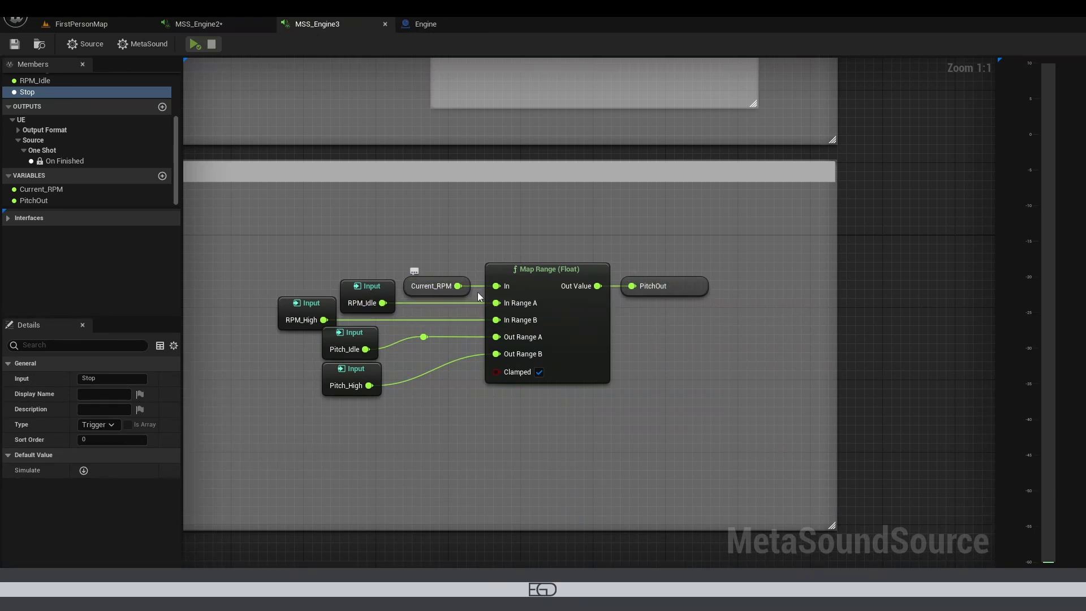
Step: Examine the Map Range node and the default values of its RPM_Idle, RPM_High, Pitch_Idle and Pitch_High inputs
right_drag(489, 313, 595, 295)
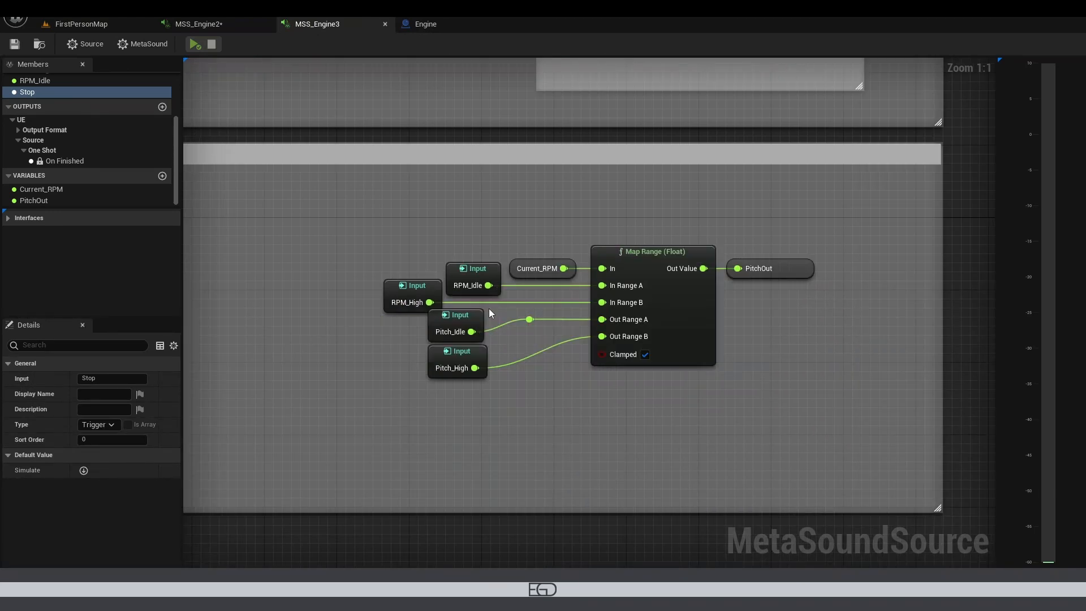
drag(407, 272, 507, 403)
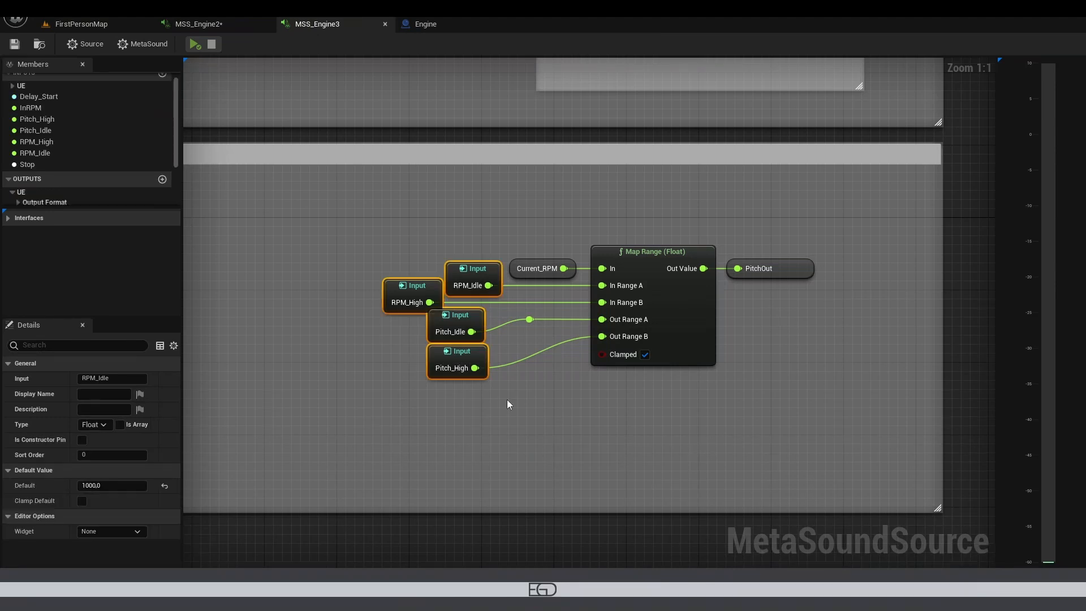
click(56, 120)
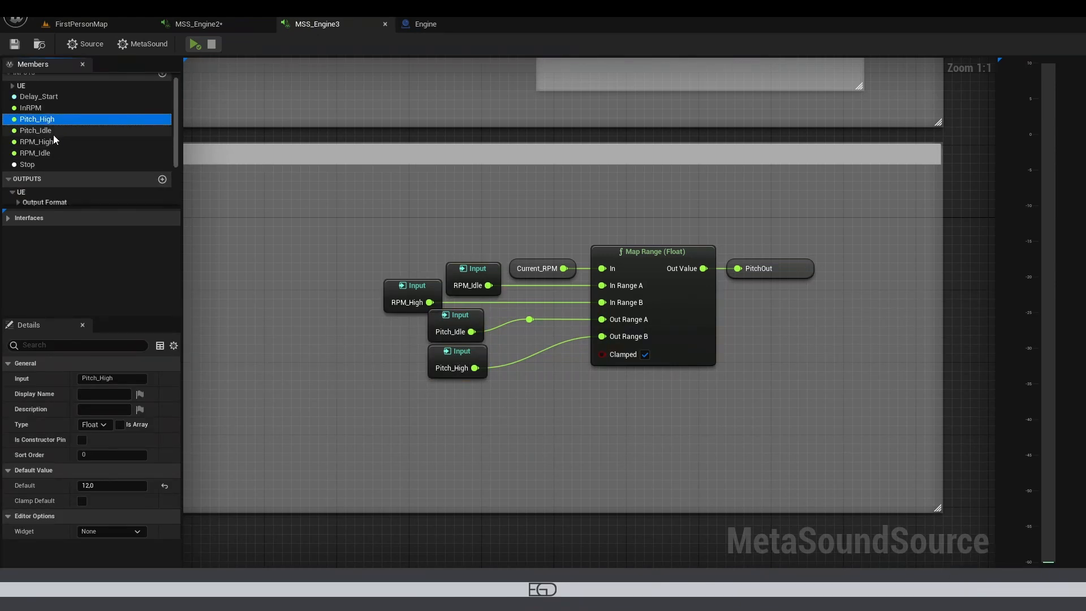
click(53, 135)
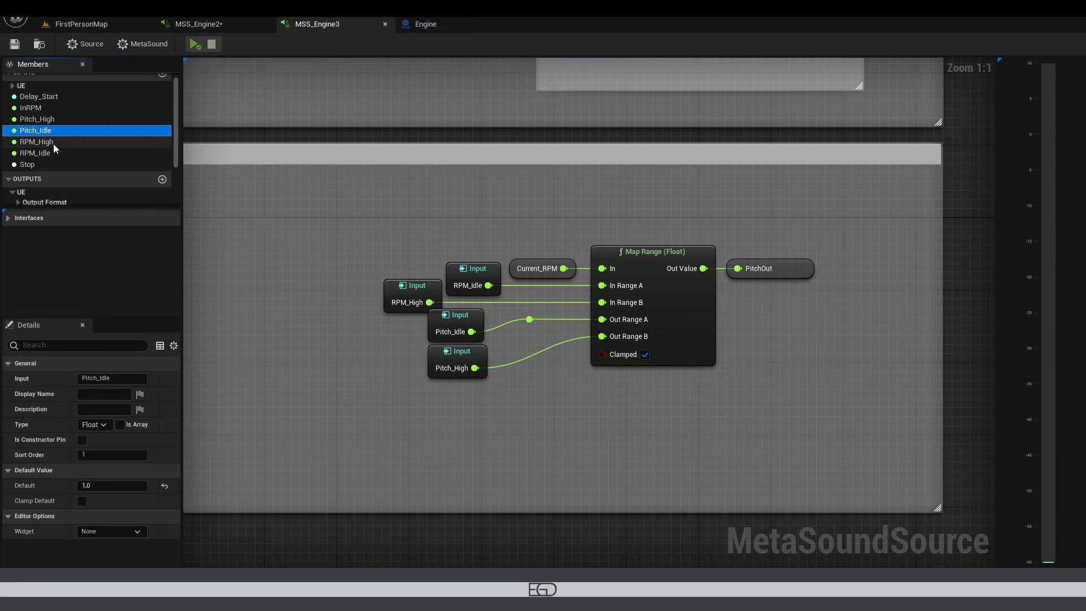
click(53, 143)
click(52, 155)
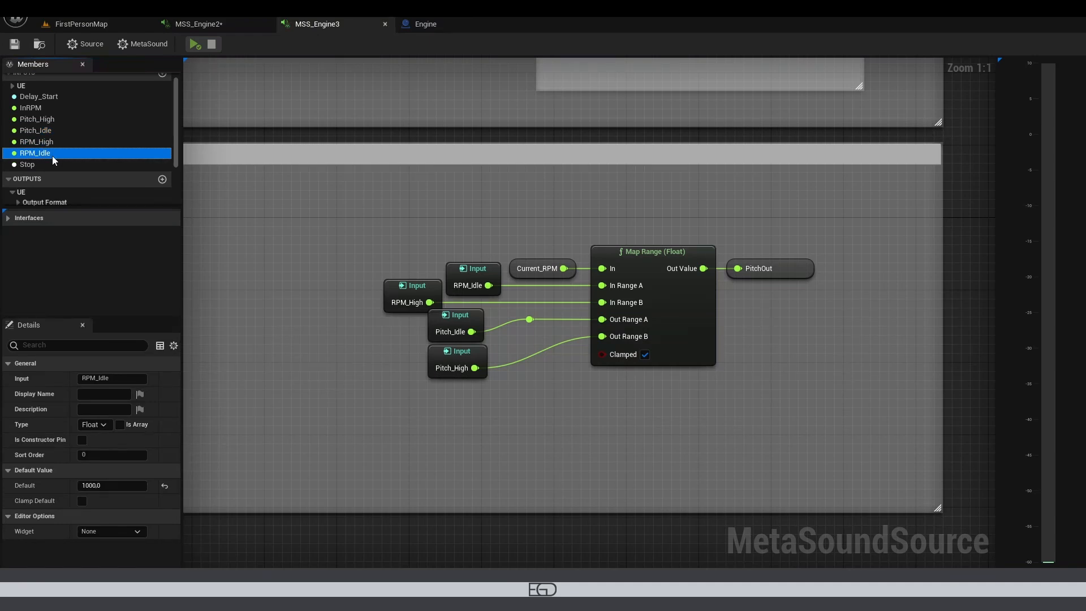
right_drag(311, 337, 312, 355)
click(479, 308)
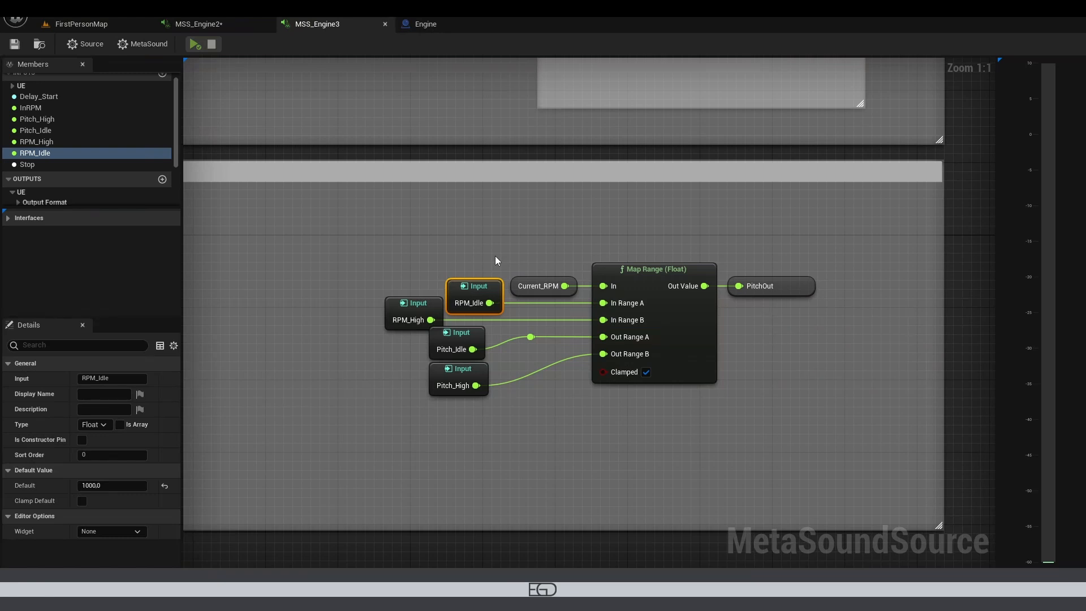
click(409, 306)
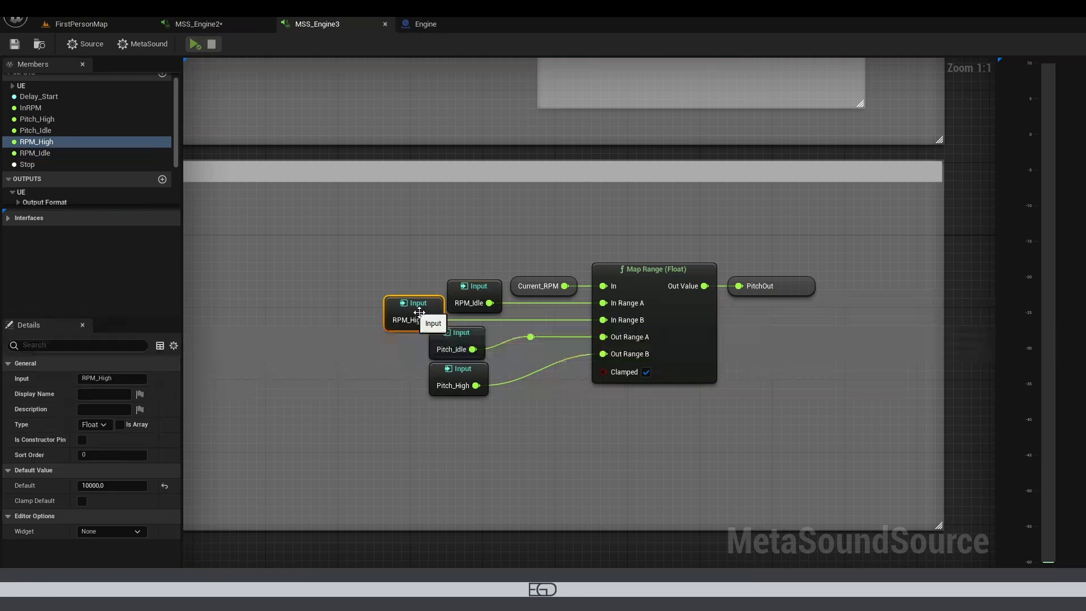
Step: Set the default value of the Pitch_Idle input to 0
click(468, 337)
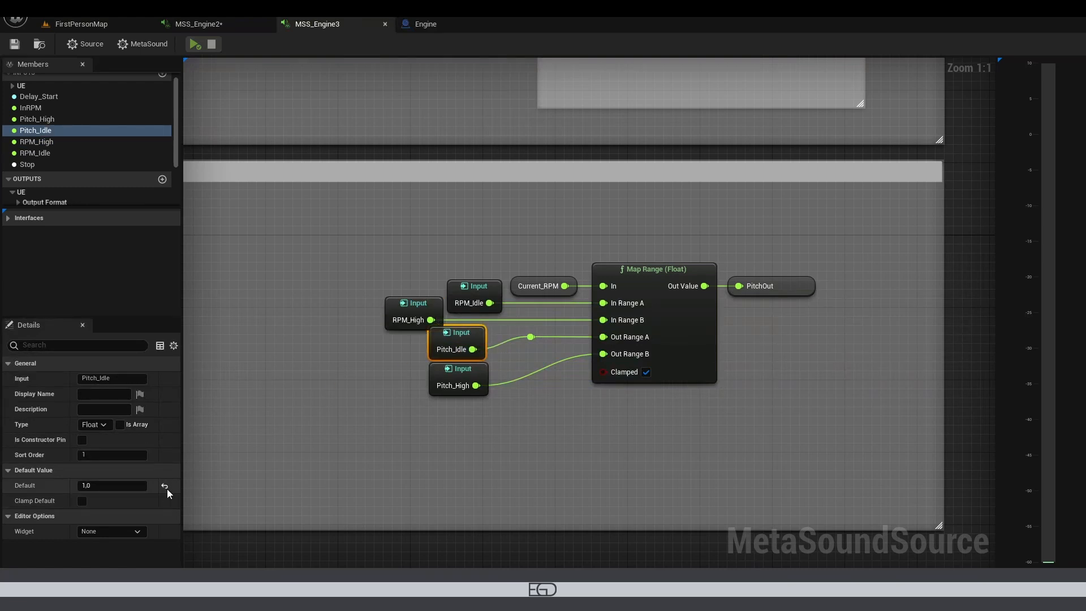
click(138, 486)
text(0)
key(Return)
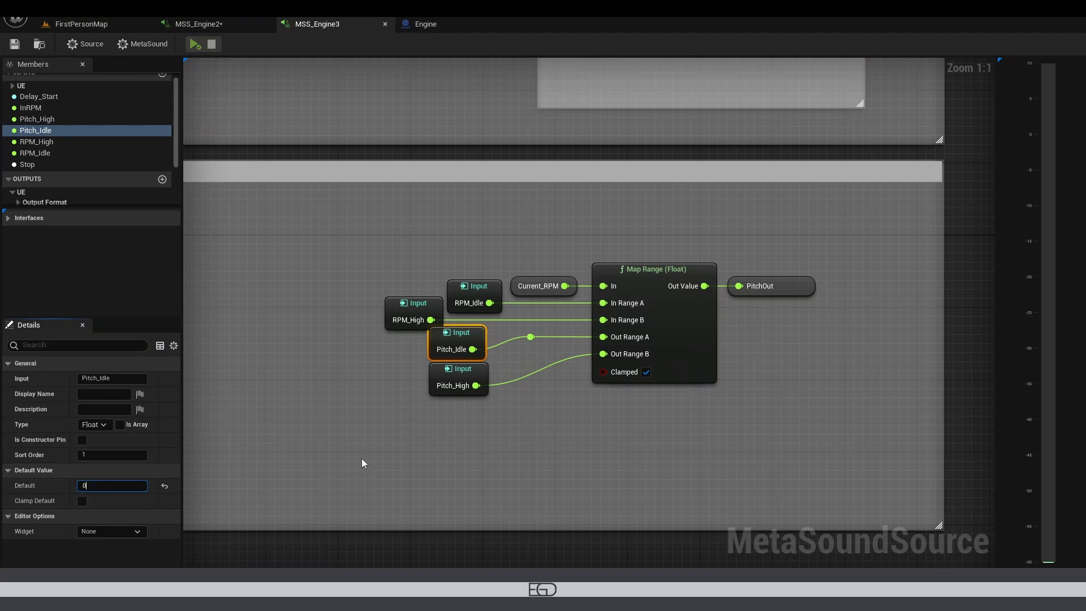
right_drag(480, 353, 482, 331)
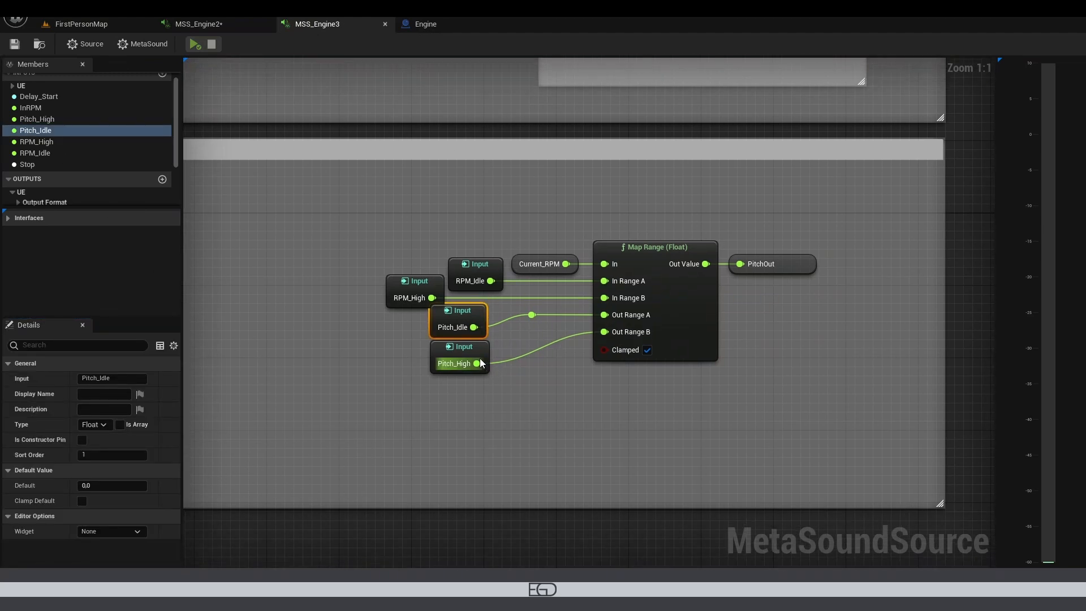
Step: Check the Pitch_High input, then preview the MetaSound with InRPM raised to 10000 and stop playback
click(443, 371)
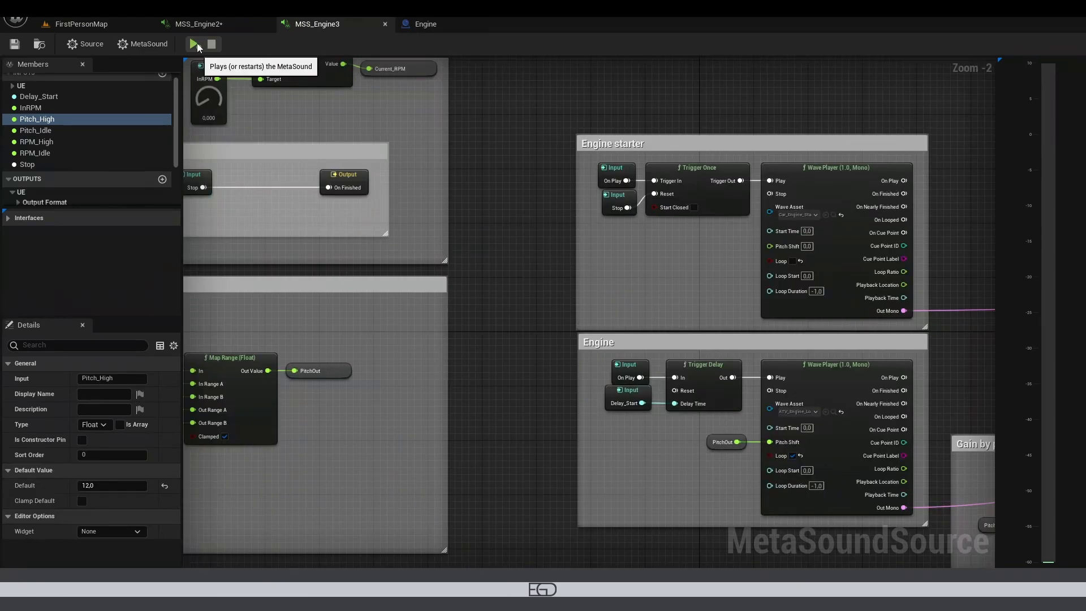
click(194, 44)
right_drag(200, 101, 447, 227)
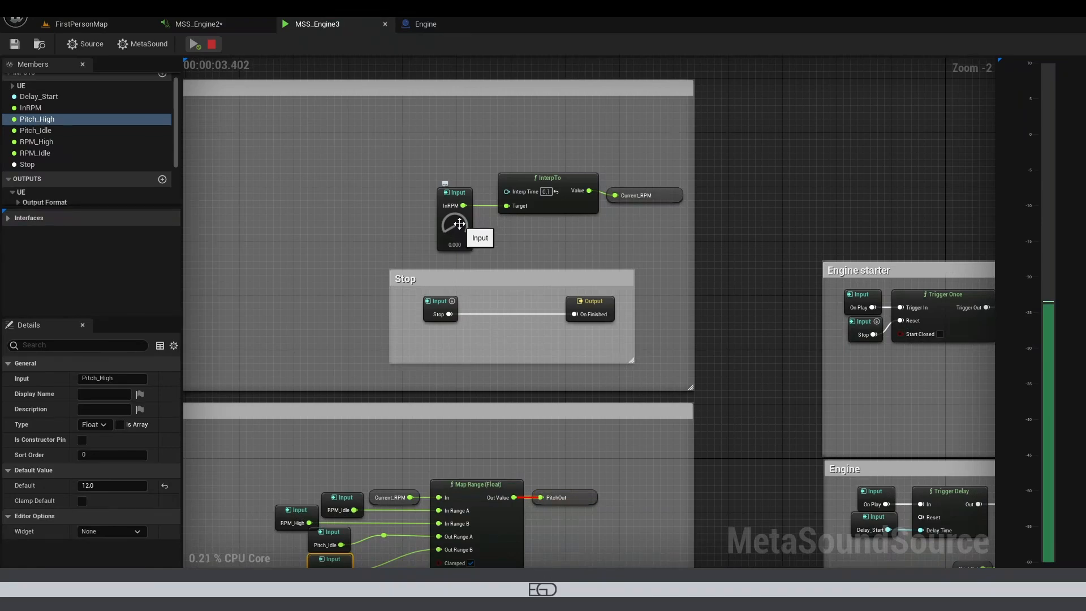
drag(457, 225, 451, 175)
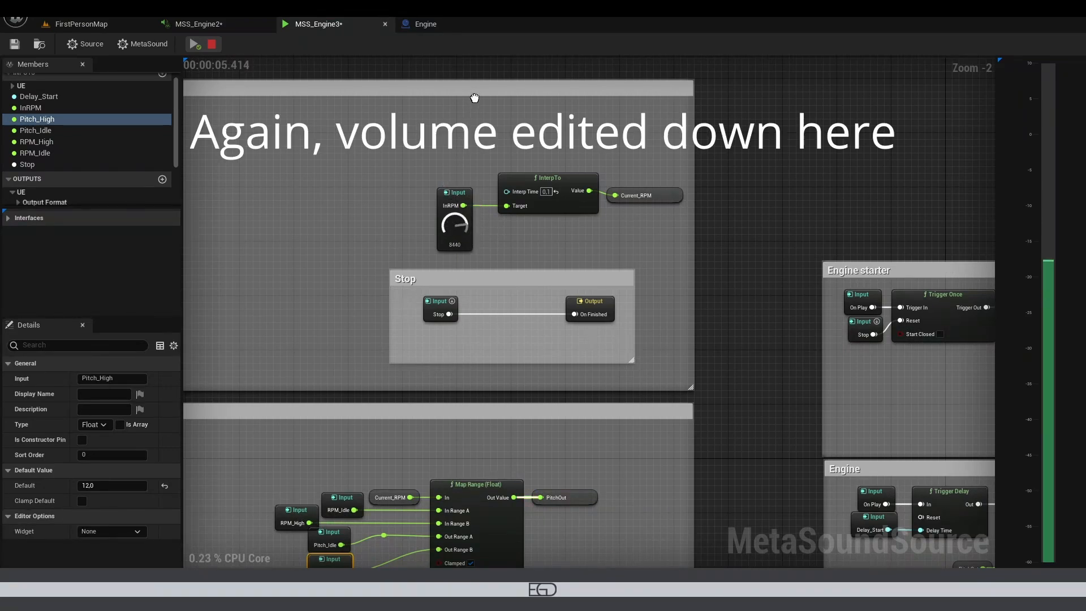
click(215, 45)
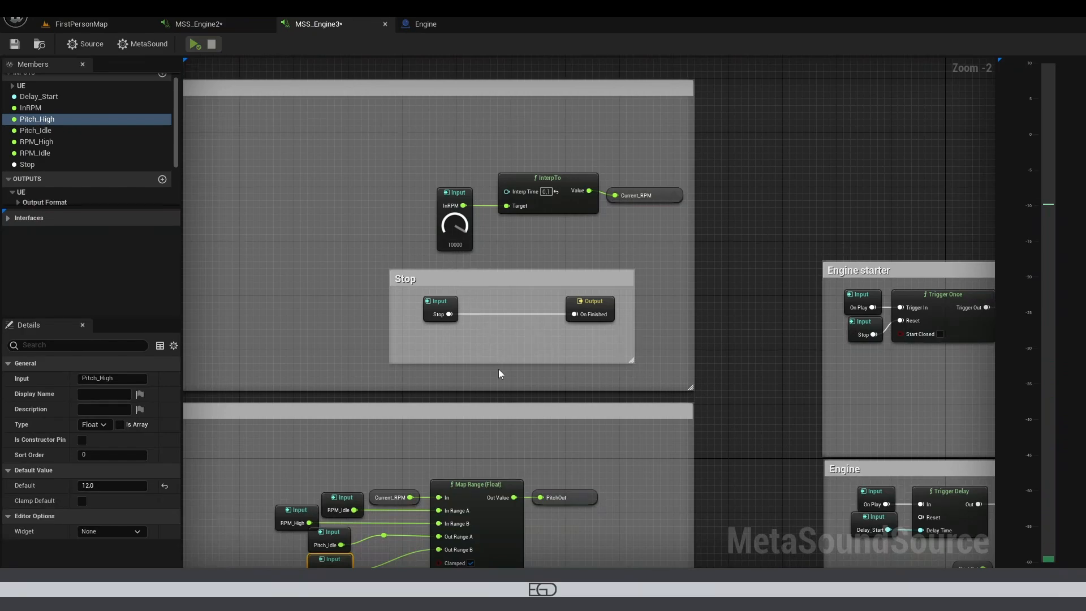
Step: Return to the MSS_Engine2 MetaSound and examine how the Trigger Route (Time, 2) node feeds InterpTo's Interp Time
scroll(297, 434, up, 2)
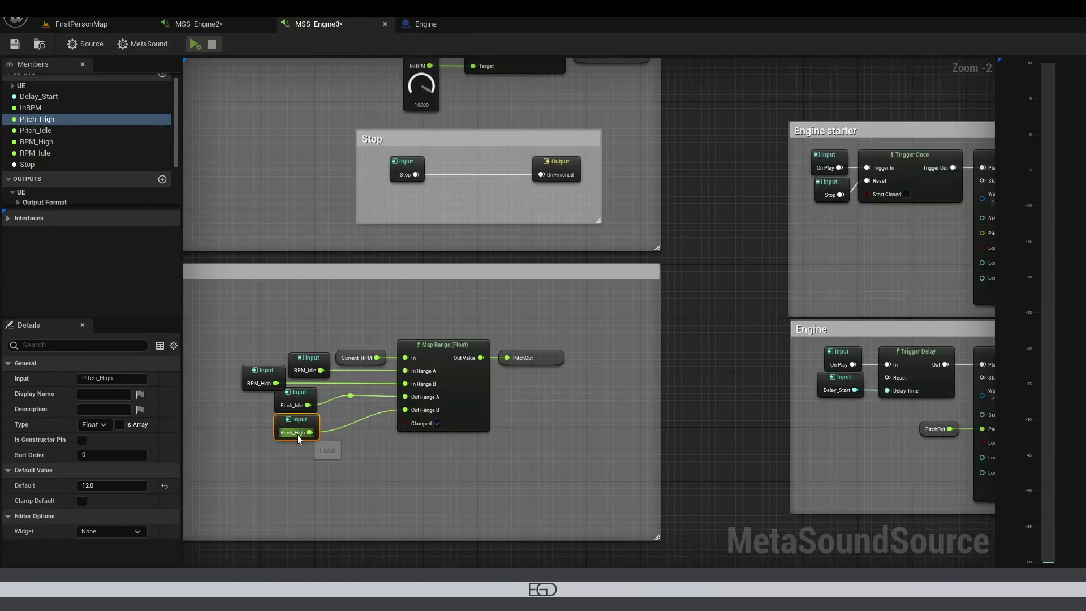
click(266, 362)
scroll(490, 257, down, 2)
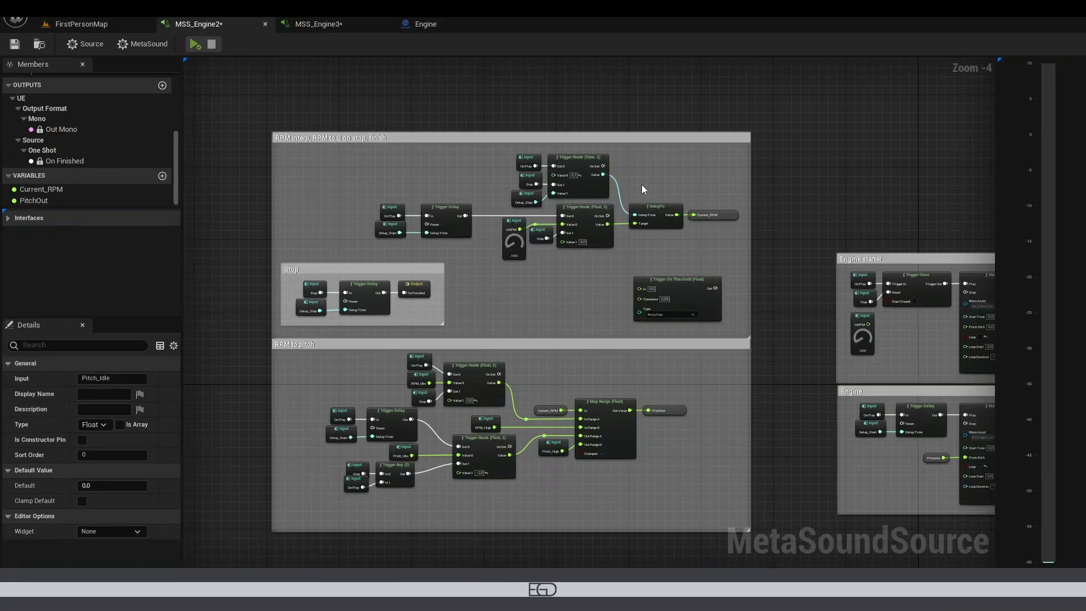
scroll(629, 154, up, 4)
right_drag(617, 157, 625, 240)
drag(363, 230, 541, 317)
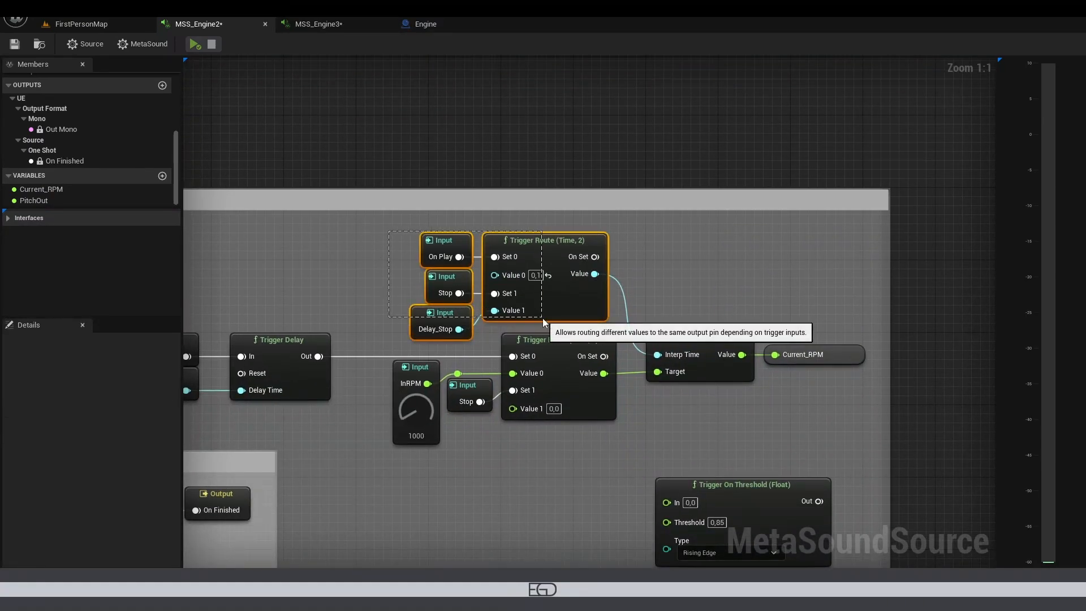
click(693, 339)
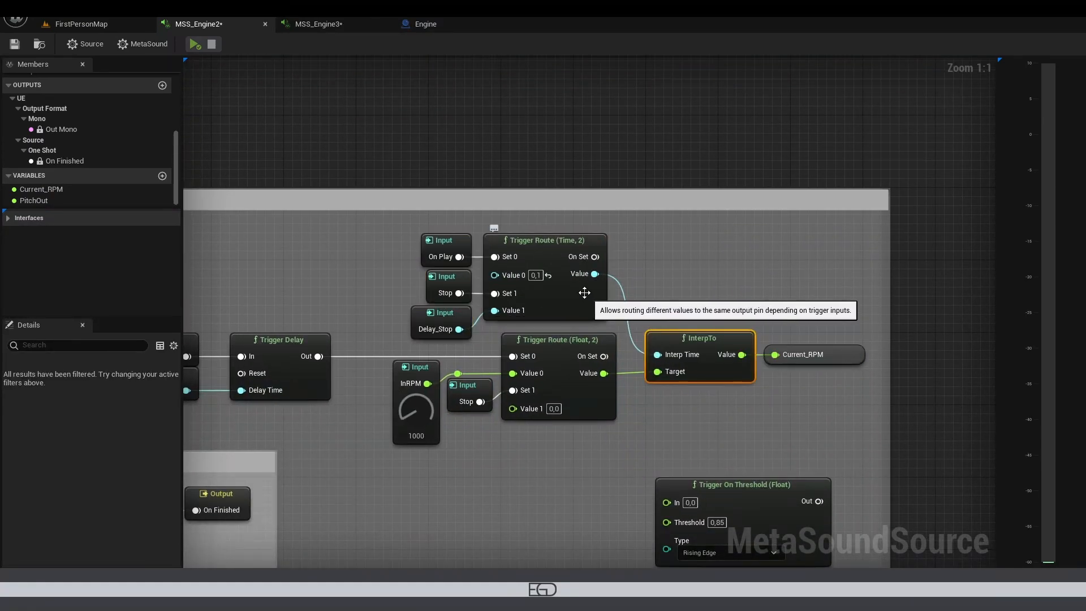
Step: Examine the On Play, Stop and Delay_Stop inputs of the Trigger Route (Time, 2) node, including Delay_Stop's default value
click(546, 240)
drag(393, 240, 562, 256)
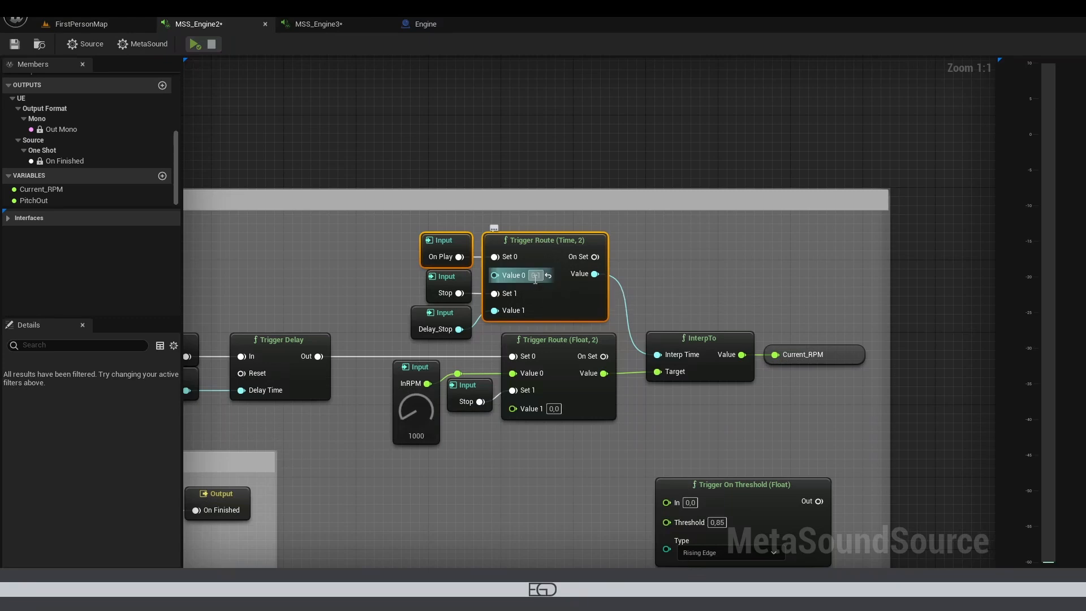
click(395, 284)
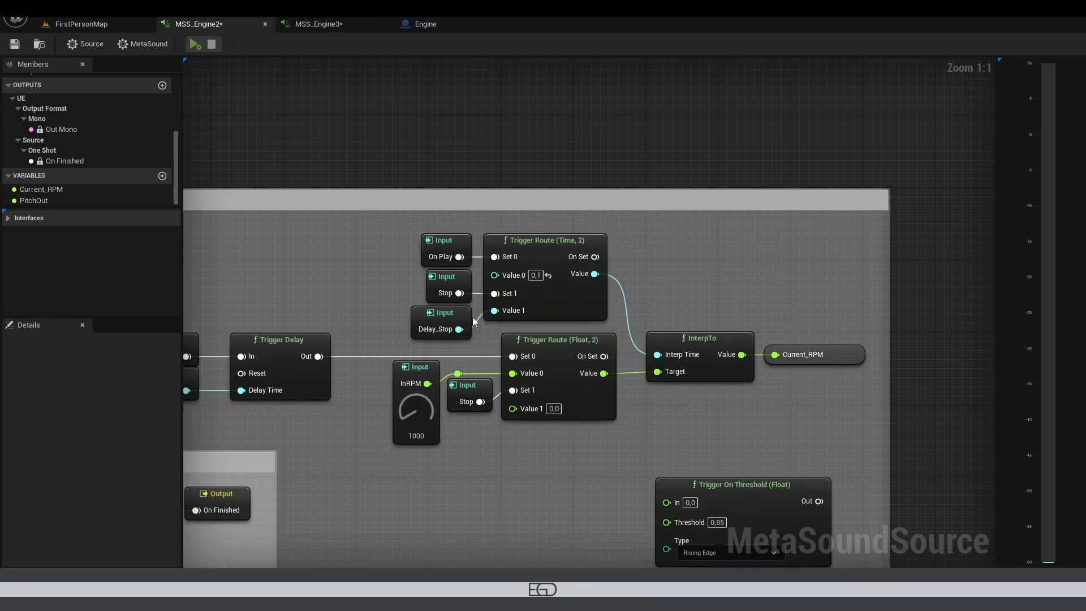
click(450, 296)
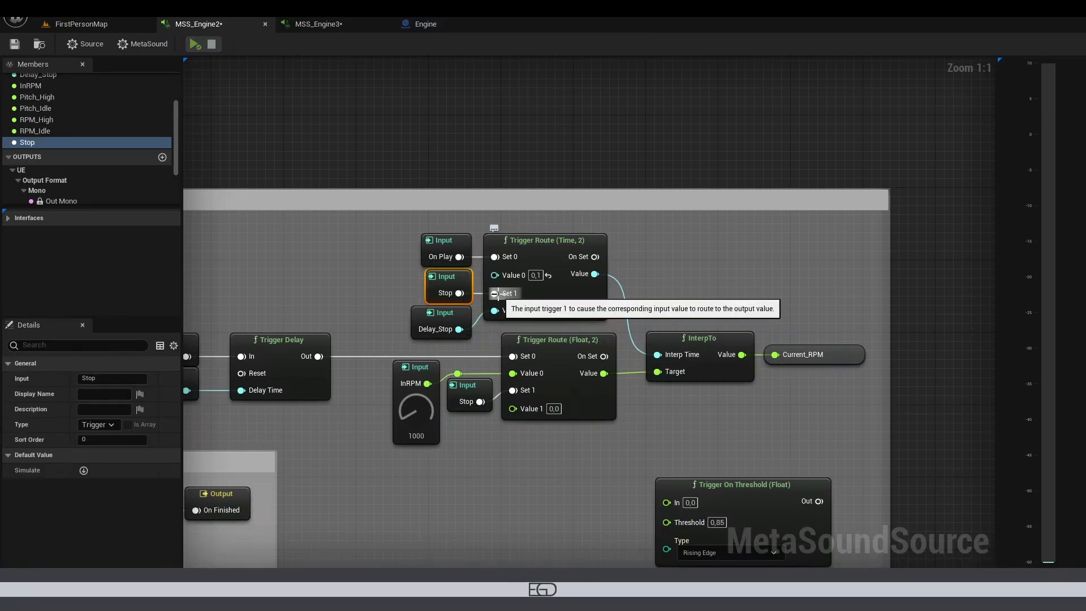
click(426, 331)
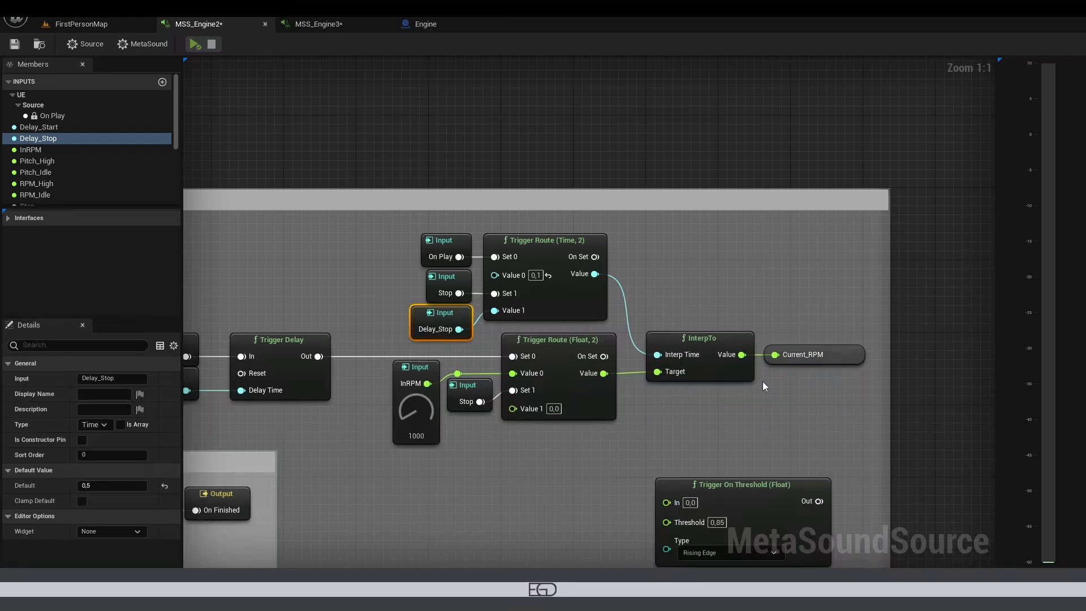
click(728, 428)
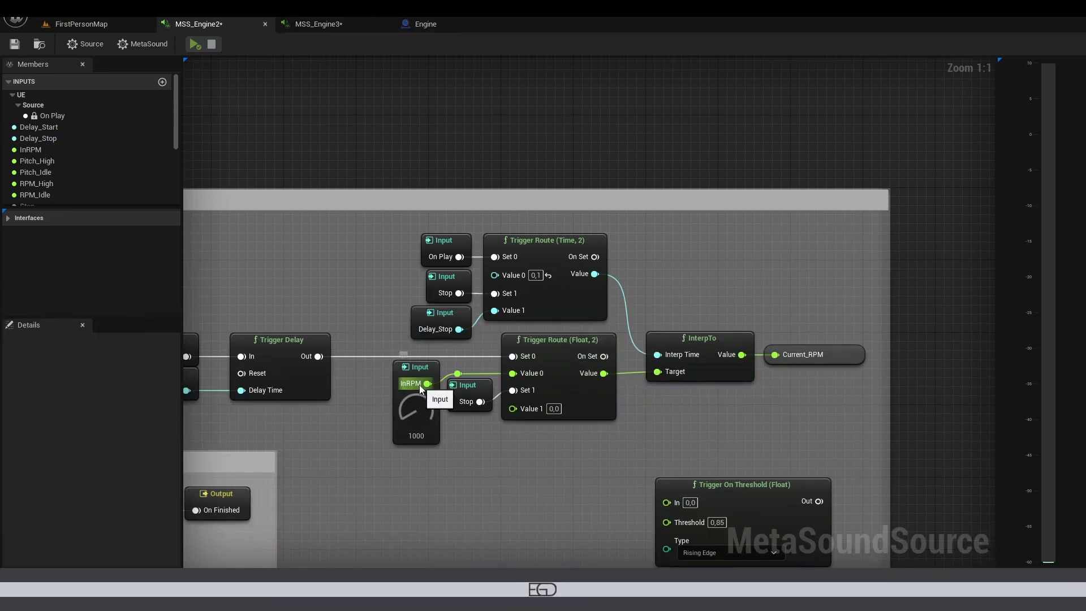
Step: Examine the Trigger Route (Float, 2) node that routes InRPM, together with its On Play Trigger Delay and the Delay_Start default
drag(419, 384, 657, 414)
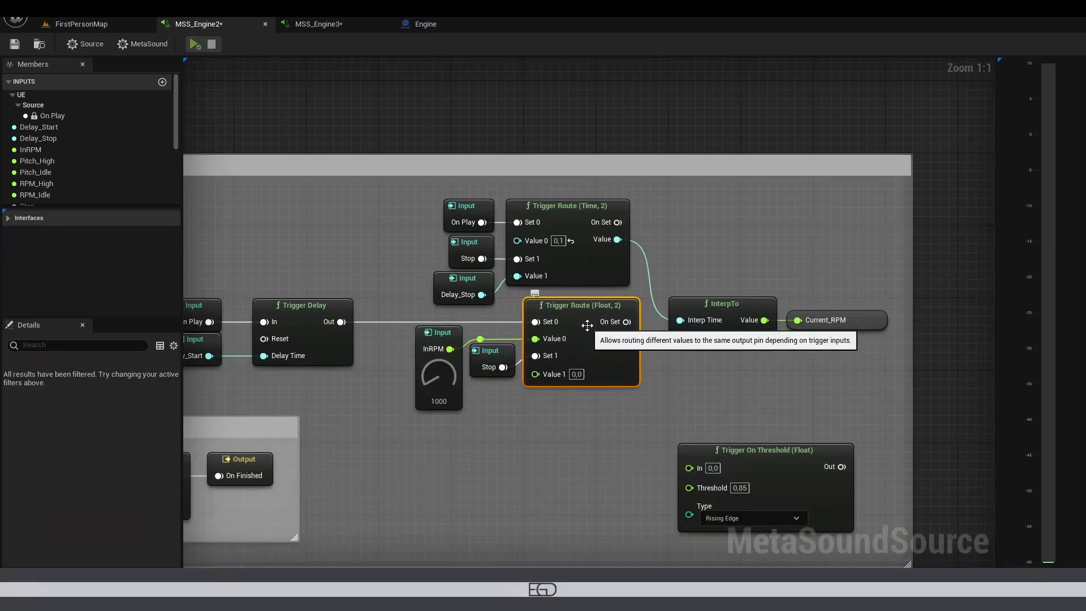
click(533, 348)
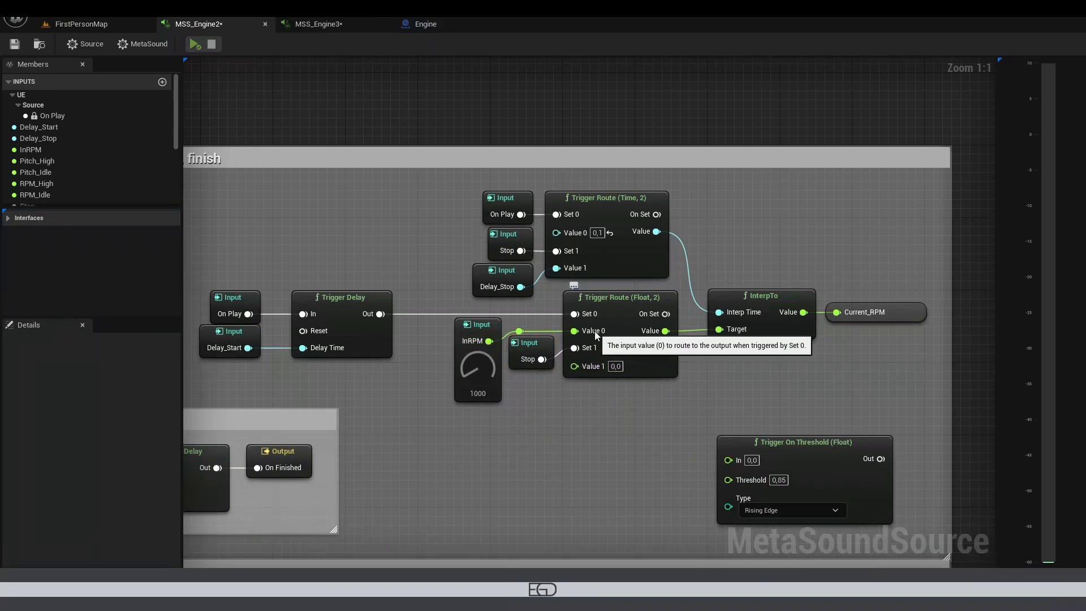
right_drag(360, 307, 455, 308)
drag(284, 291, 457, 358)
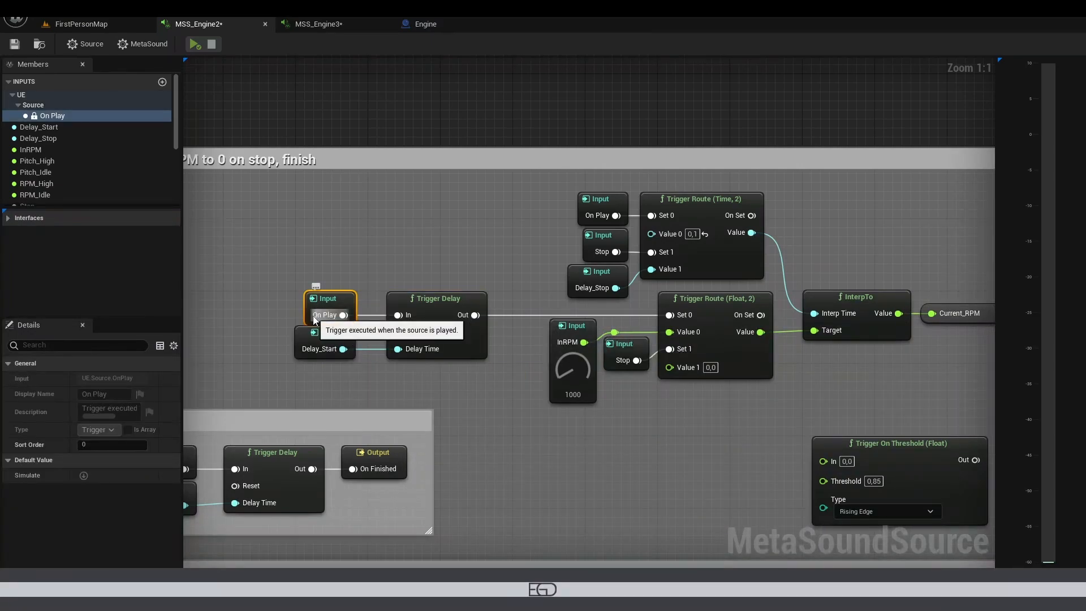
click(448, 299)
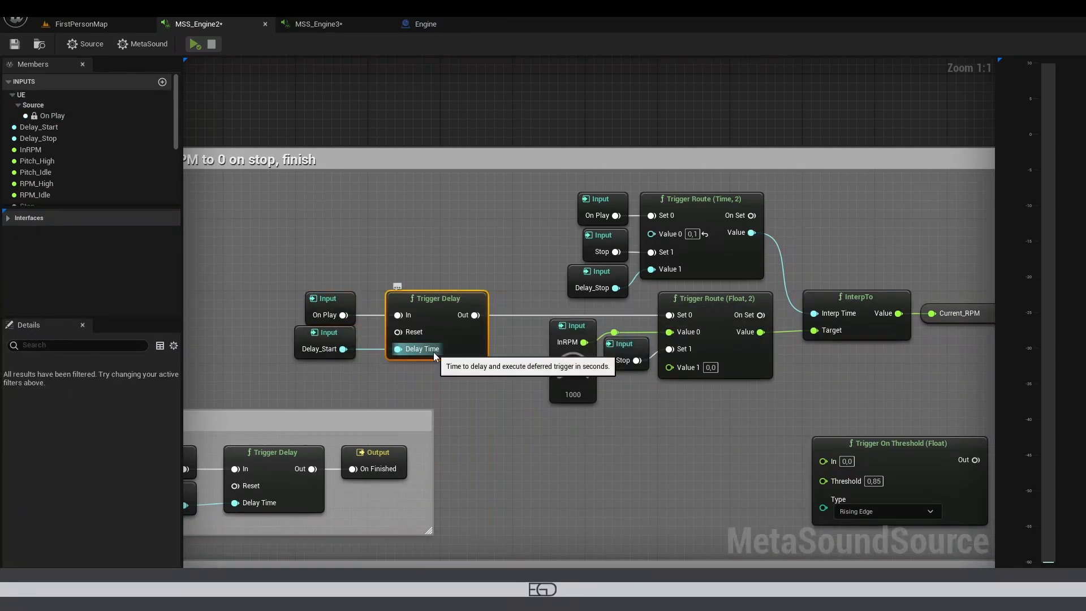
click(326, 350)
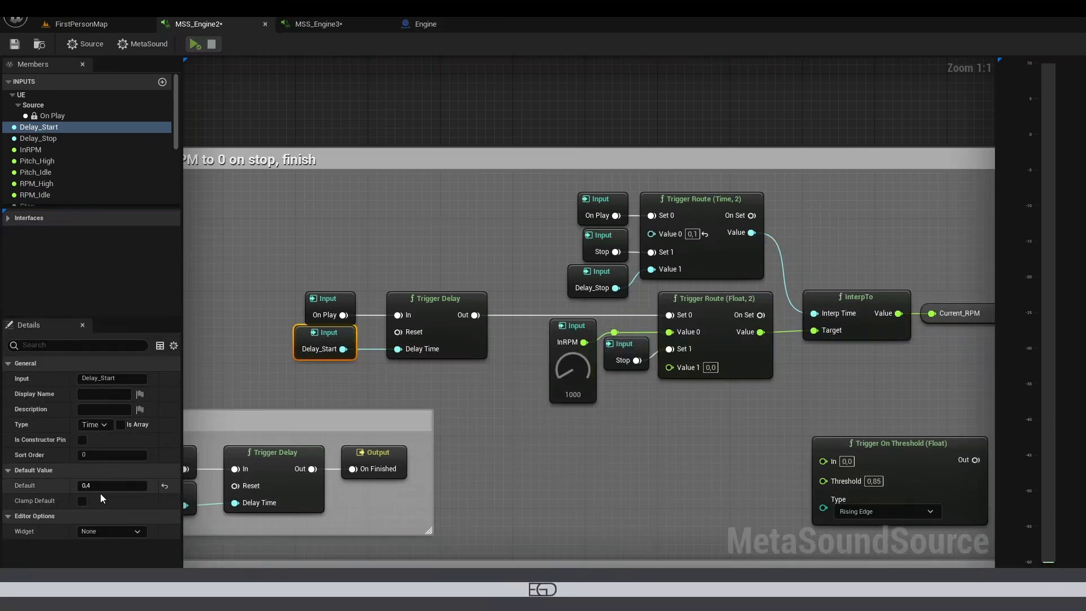
Step: Inspect the Stop group's Stop input, Trigger Delay node and Delay_Stop default value
right_drag(483, 466, 613, 408)
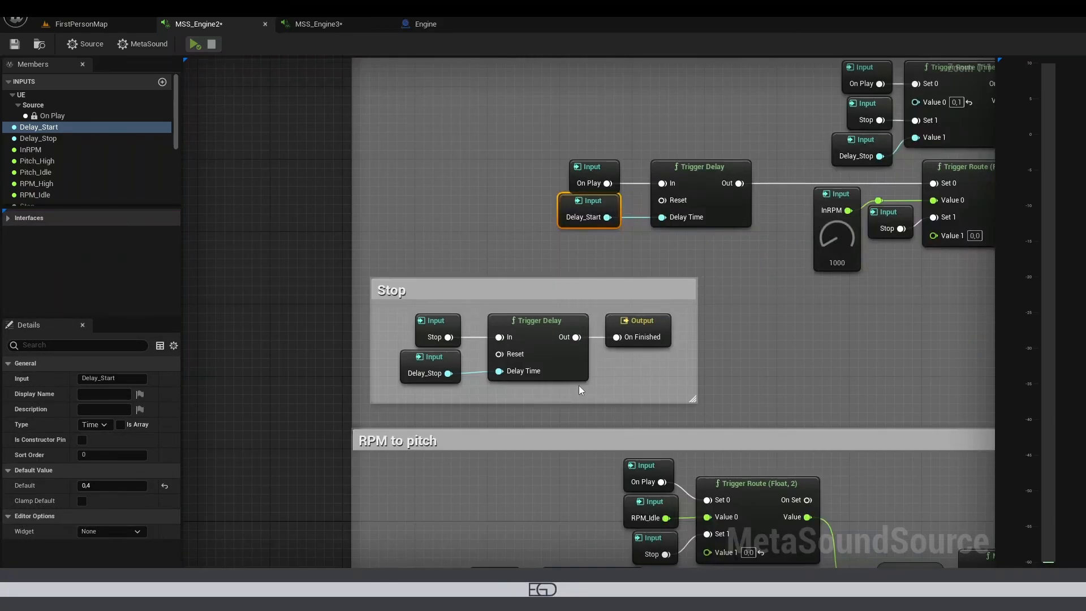
click(483, 324)
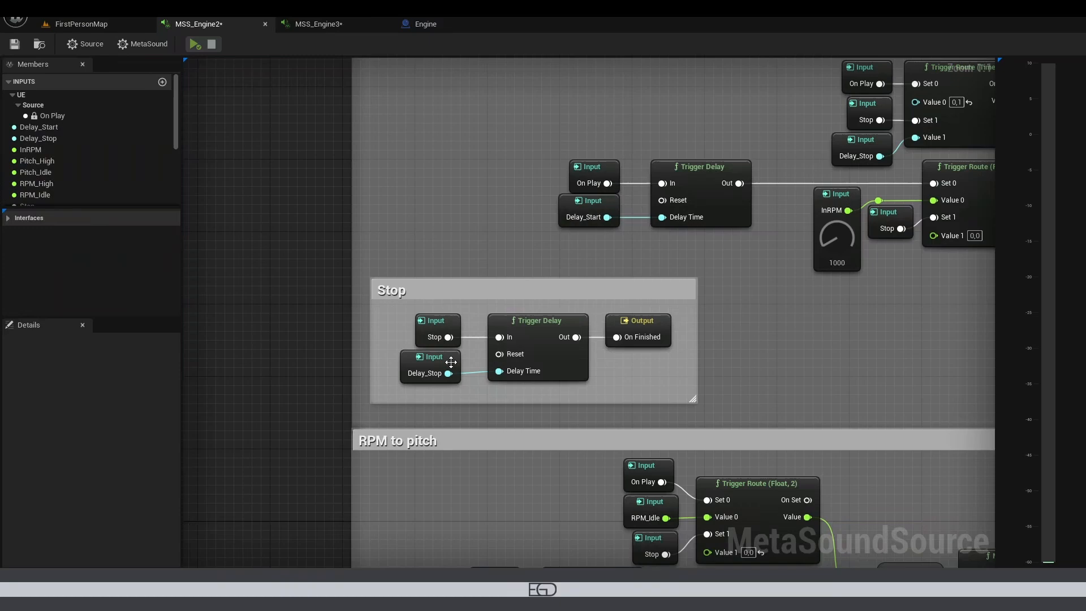
click(423, 326)
drag(448, 337, 474, 312)
click(476, 309)
click(437, 375)
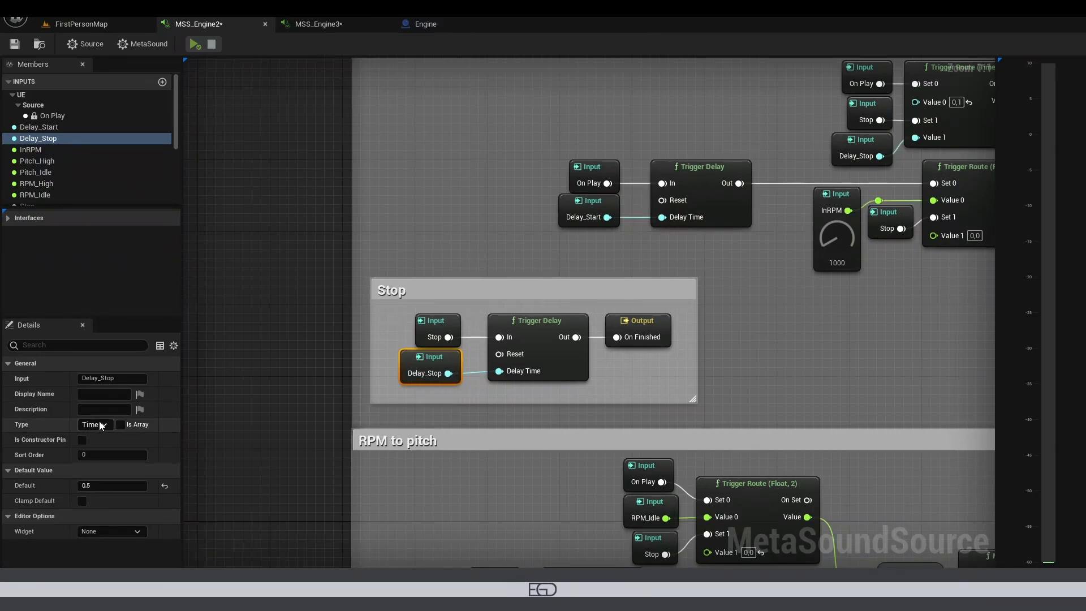
Step: Examine the RPM to pitch group's upper Trigger Route, which supplies the Map Range node's In Range A from RPM_Idle and Stop
right_drag(936, 539, 778, 249)
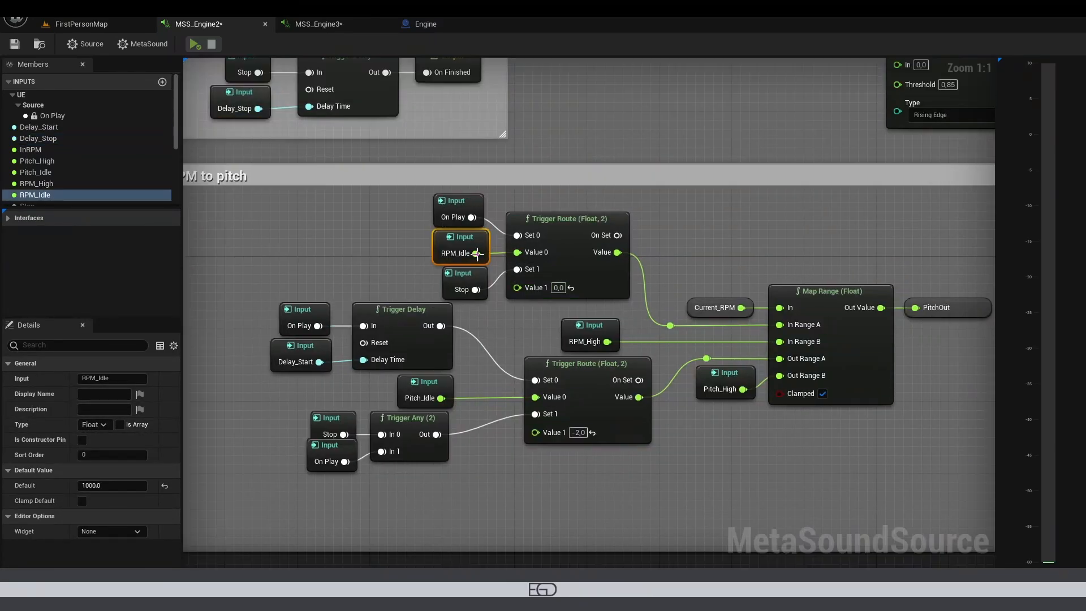
drag(475, 253, 668, 214)
click(623, 202)
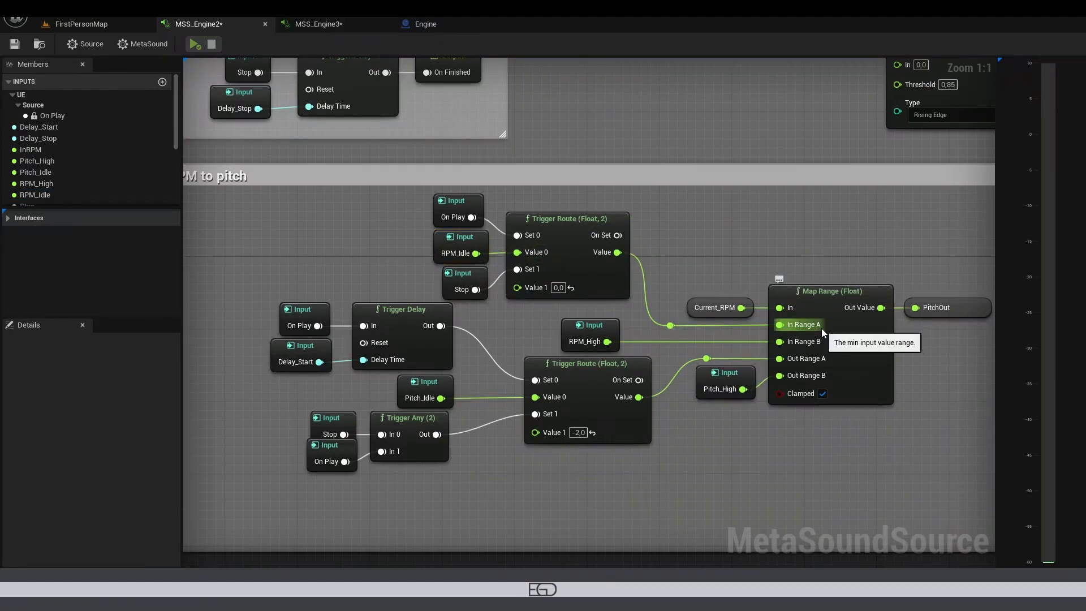
drag(391, 204, 488, 250)
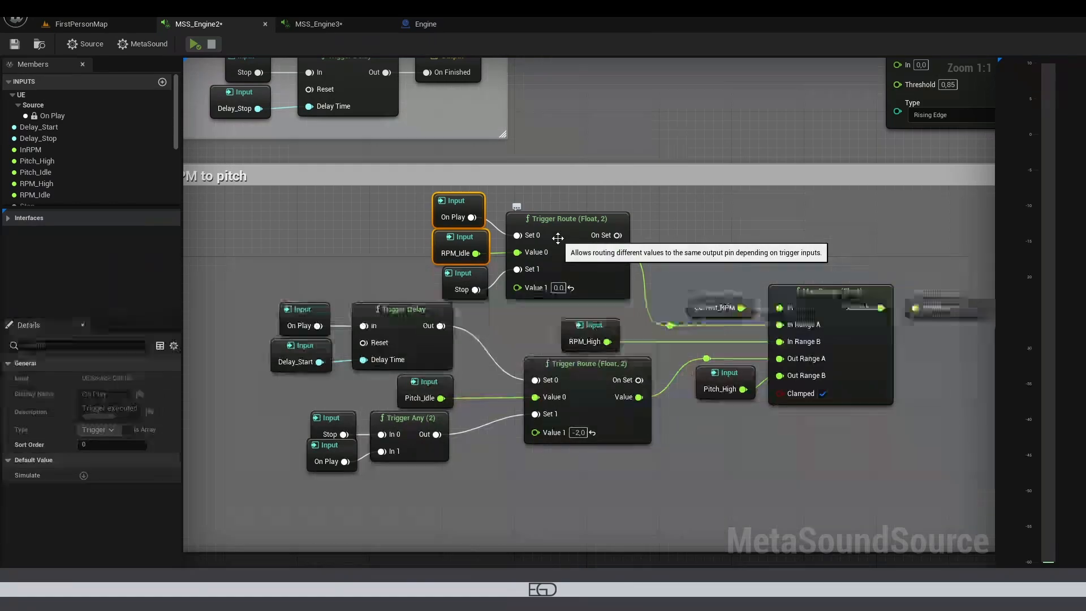
click(474, 294)
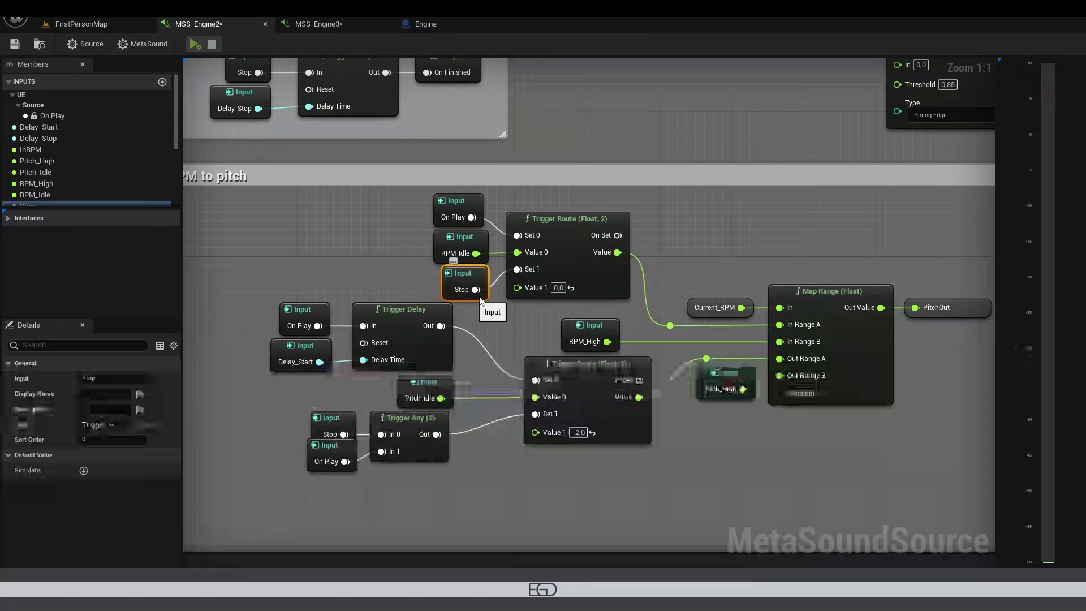
click(560, 289)
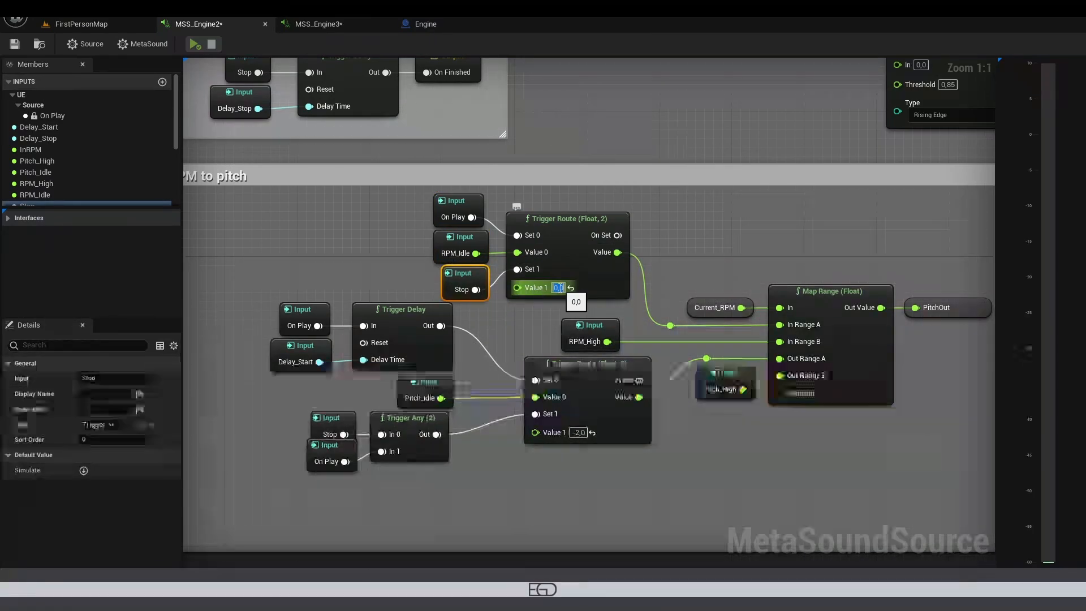
click(730, 350)
right_drag(730, 350, 776, 283)
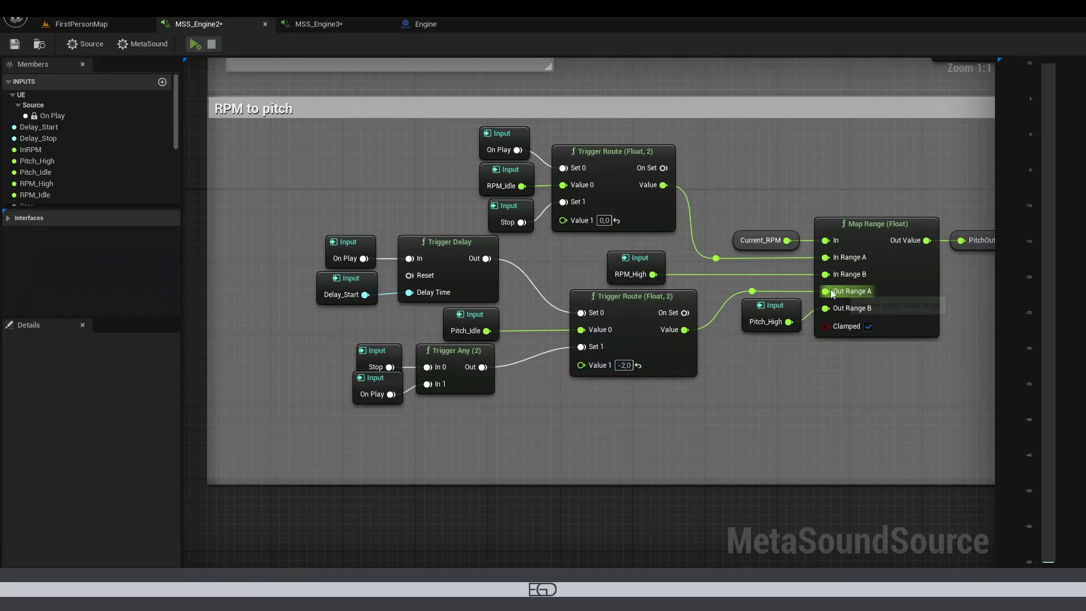
Step: Examine how the Delay_Start Trigger Delay and Pitch_Idle feed the lower Trigger Route connected to Out Range A
drag(286, 249, 435, 305)
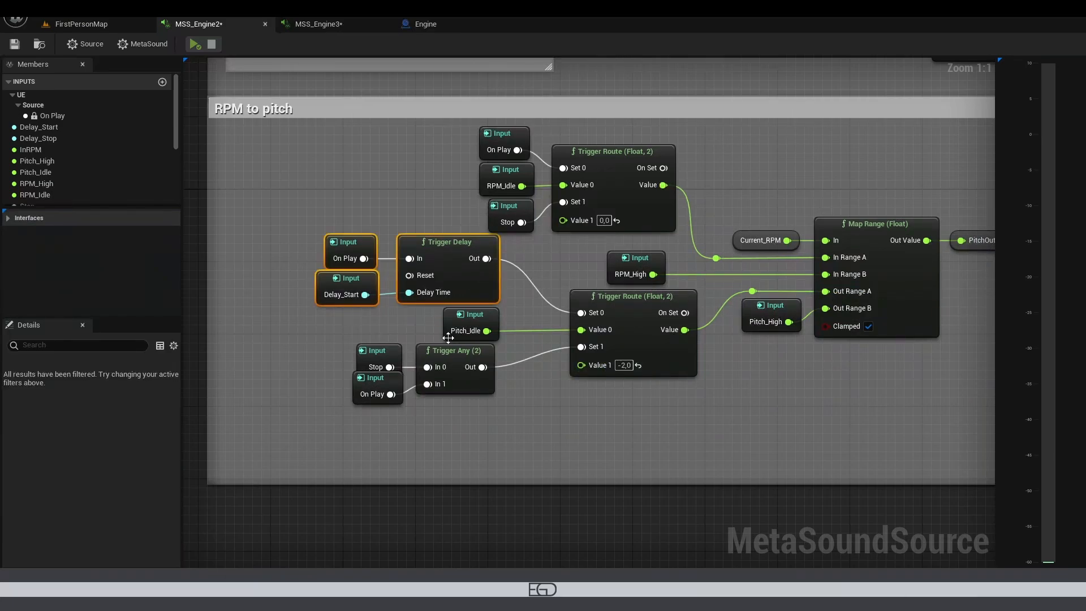
click(643, 301)
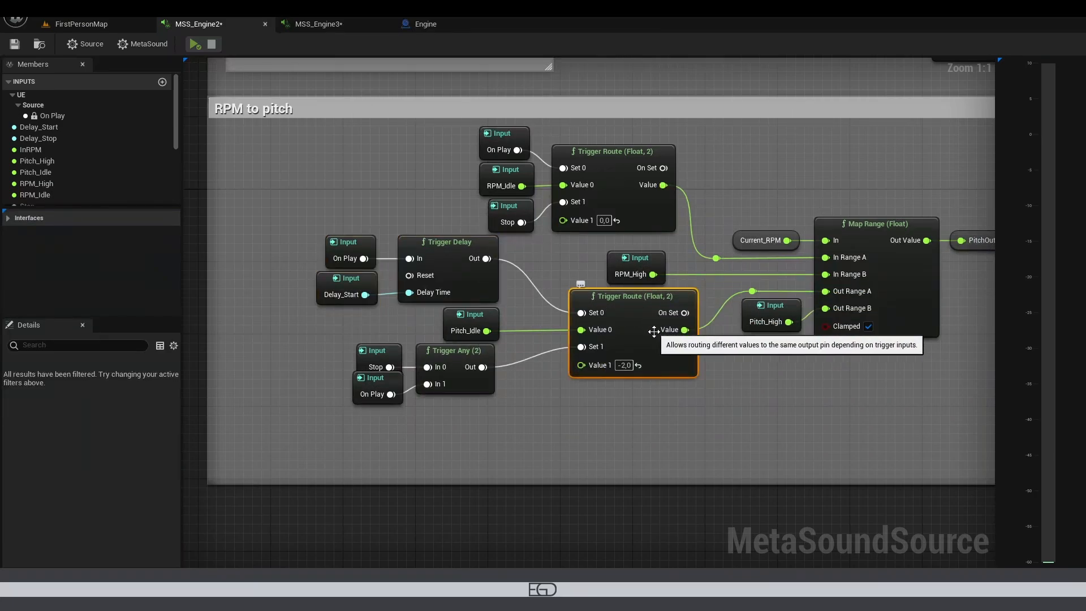
click(477, 321)
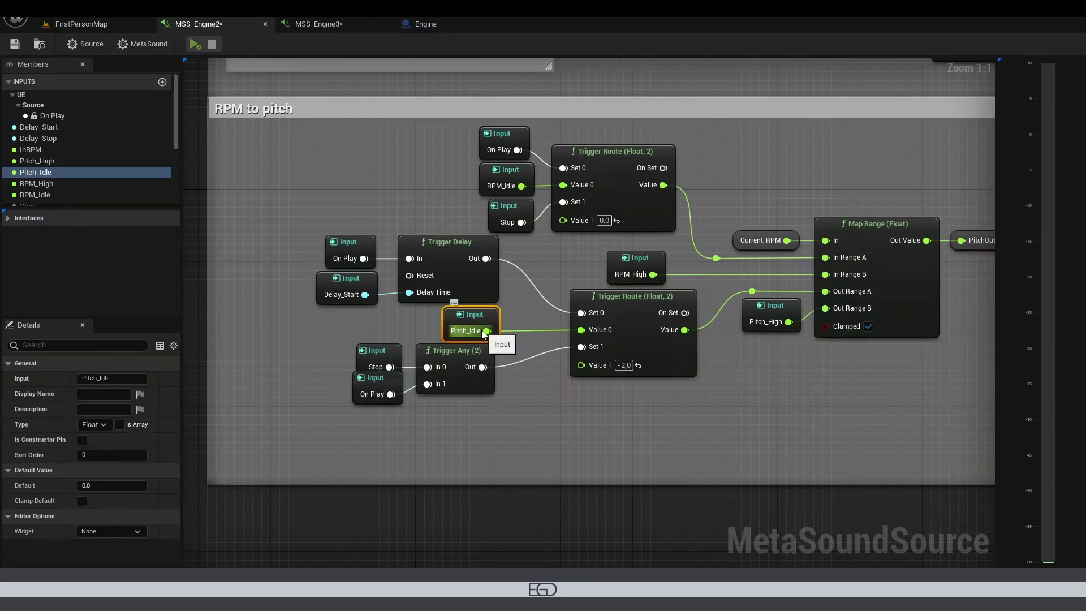
drag(289, 298, 464, 283)
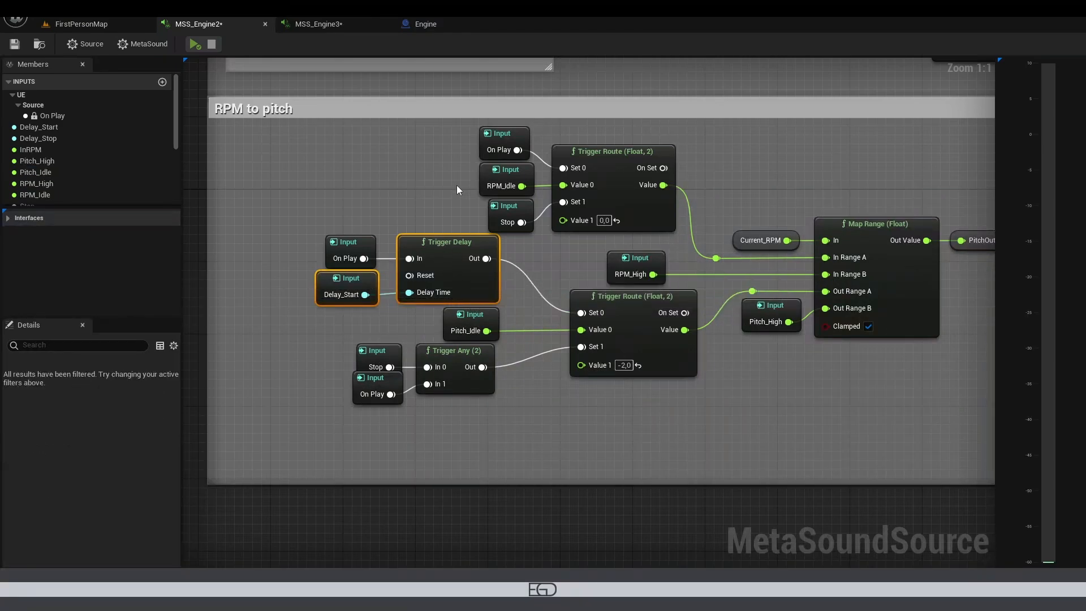
Step: Check the lower Trigger Route's Value 1 and the Stop and On Play inputs combined by Trigger Any into Set 1
right_drag(540, 122, 541, 483)
drag(419, 263, 564, 176)
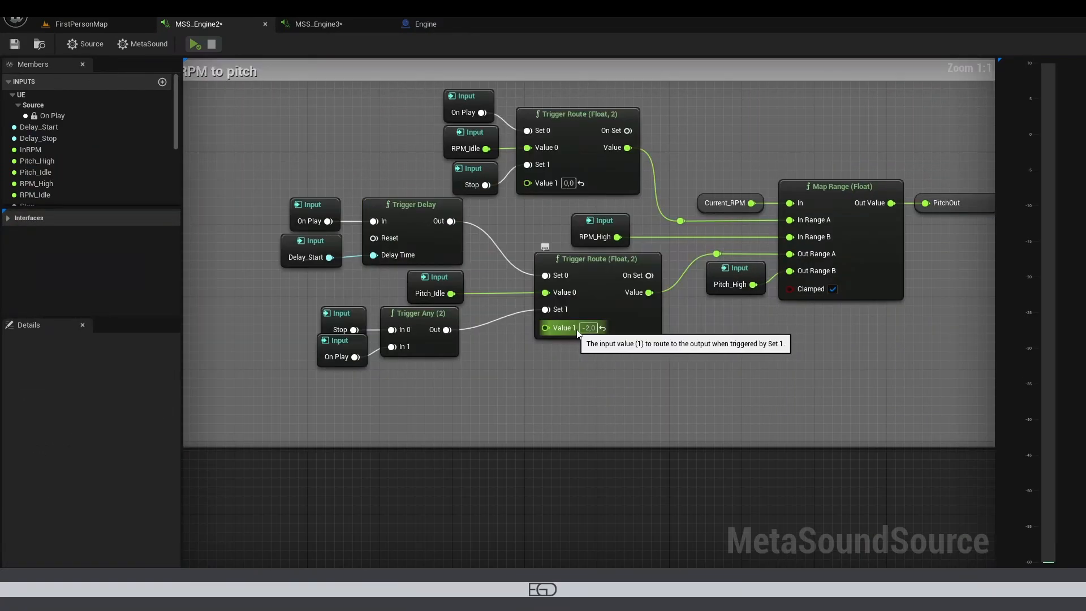
click(335, 328)
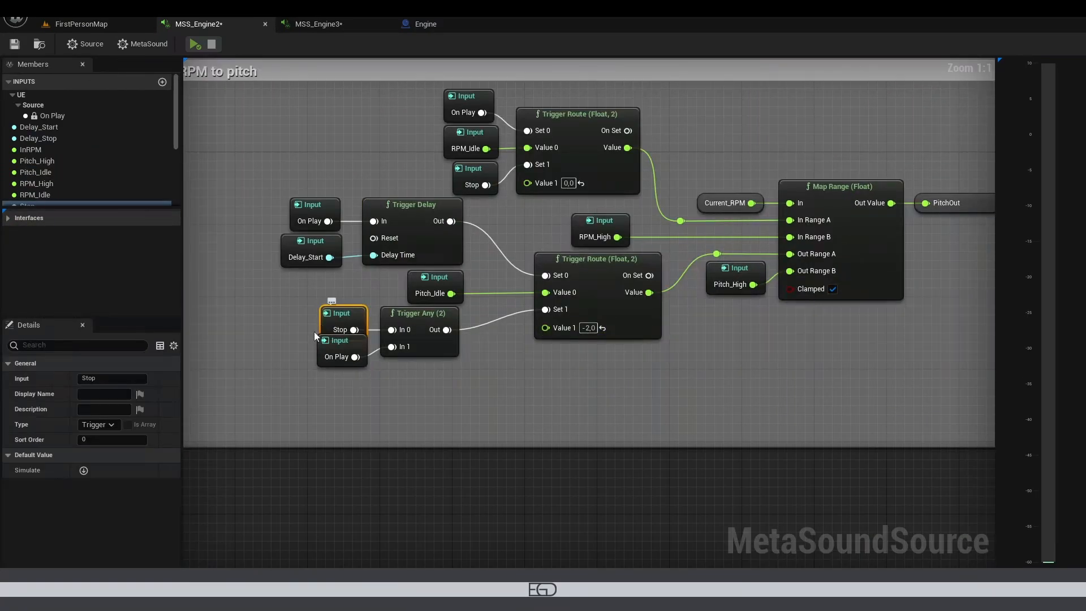
click(339, 351)
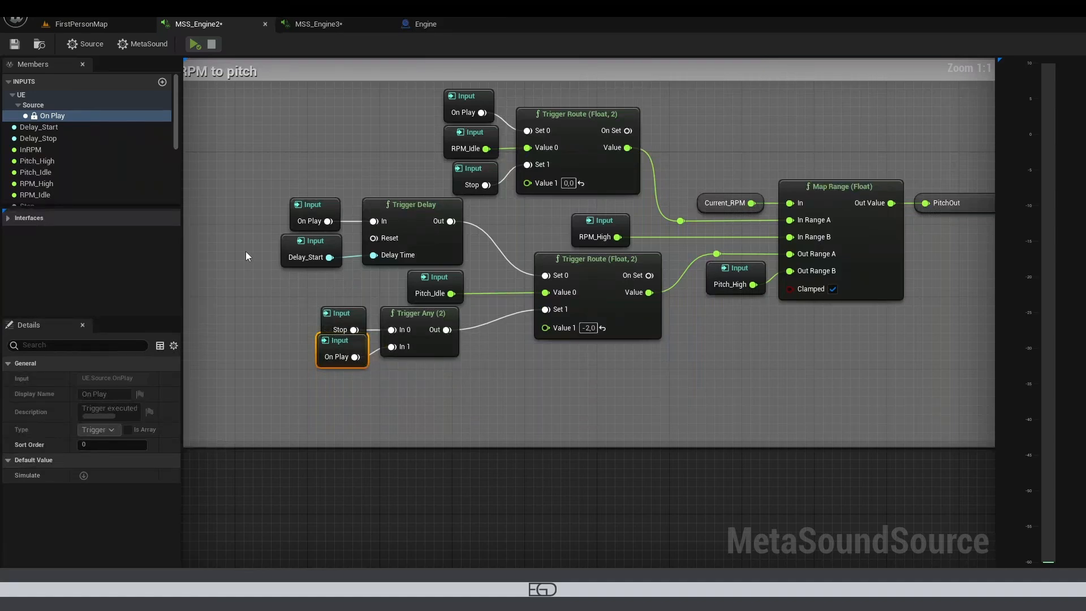
drag(287, 261, 321, 244)
key(ctrl+z)
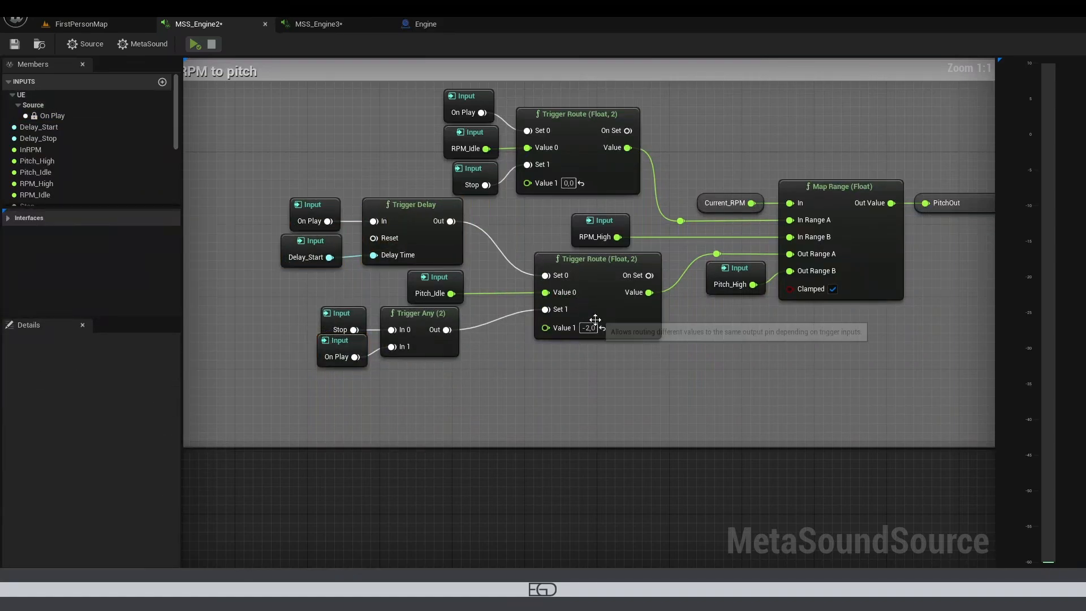
Step: Stop the preview and replace the test knob input with PitchOut on the Pitch Shift of the Engine group's Wave Player
right_drag(630, 337, 595, 332)
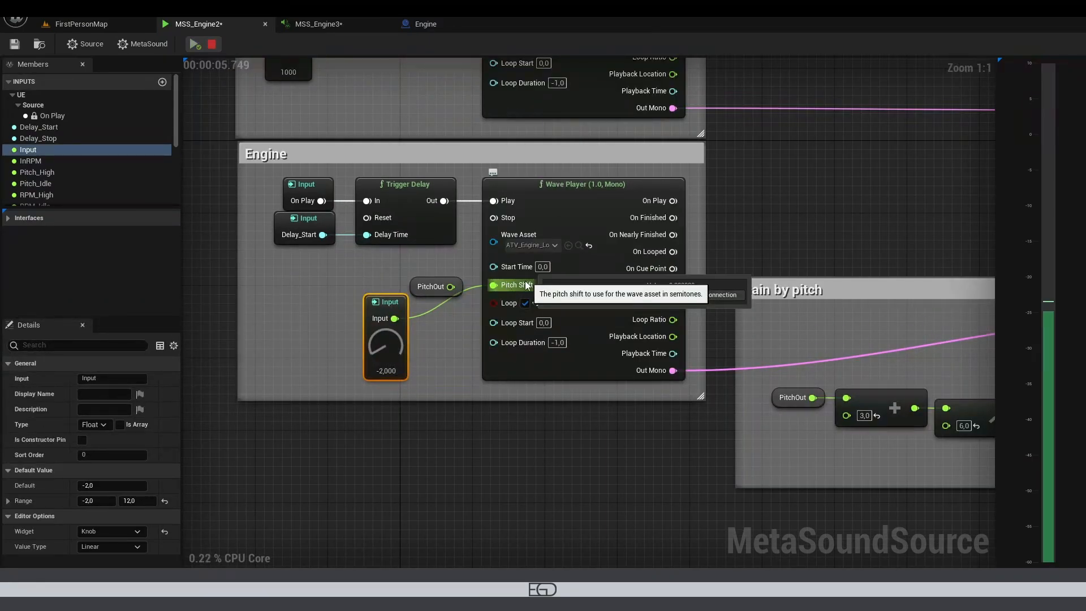
click(212, 44)
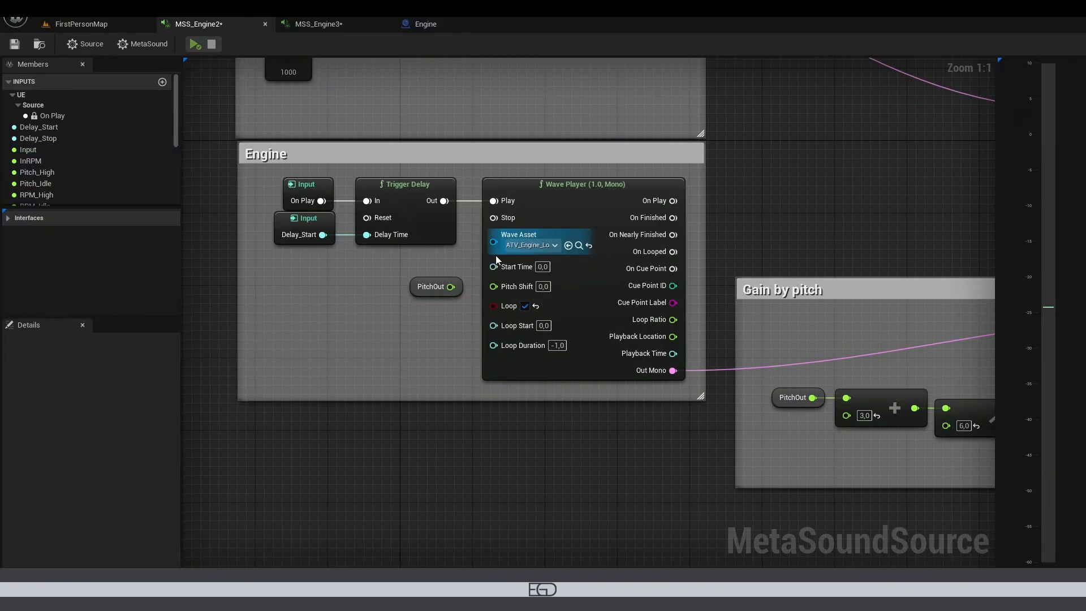
drag(494, 285, 443, 287)
scroll(292, 335, down, 1)
right_drag(298, 331, 984, 367)
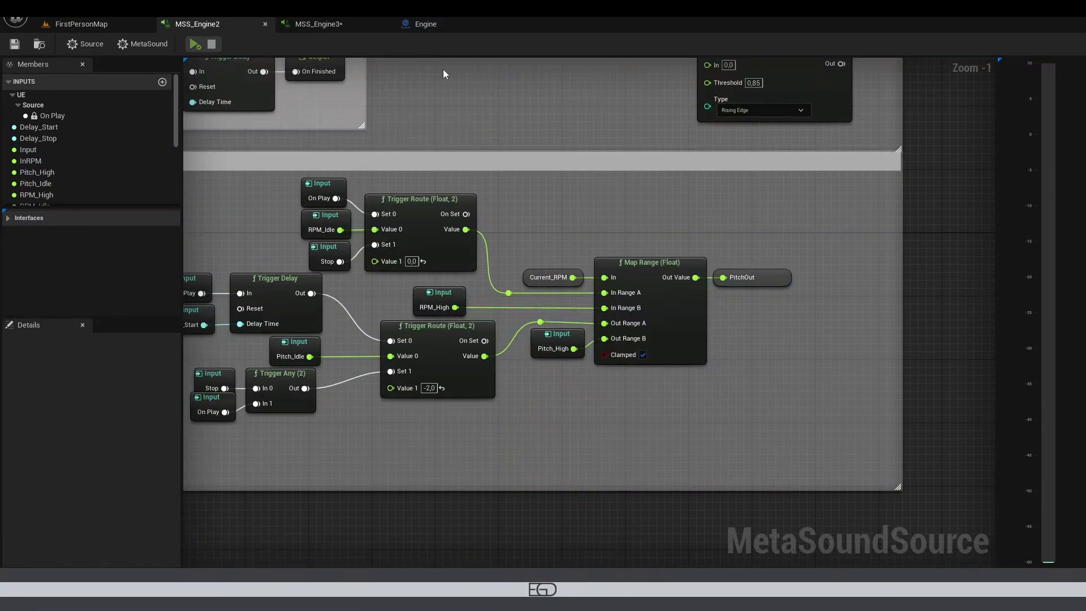
Step: Review the Engine Blueprint's Event BeginPlay, Delay and Audio Play nodes, along with the Audio component's sound settings
click(431, 24)
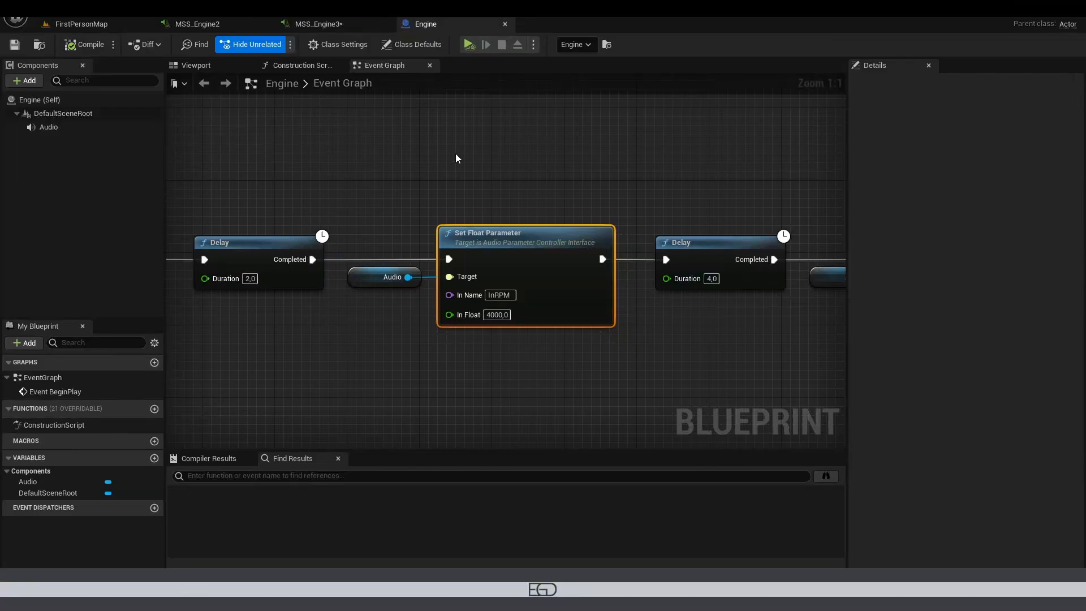
right_drag(260, 223, 651, 215)
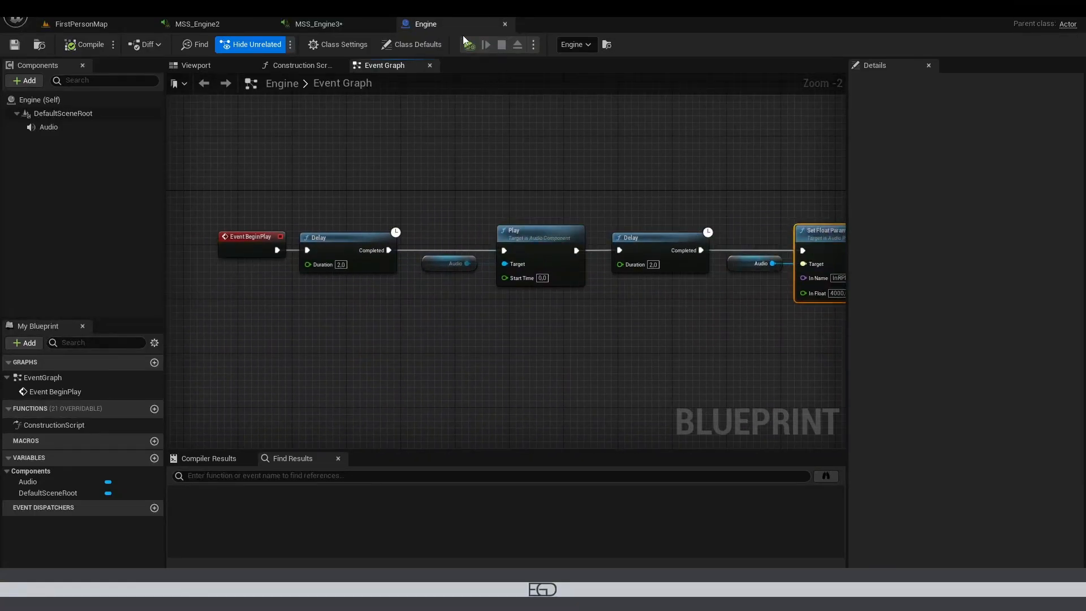
scroll(343, 272, up, 2)
drag(286, 158, 426, 312)
drag(446, 206, 602, 332)
click(59, 131)
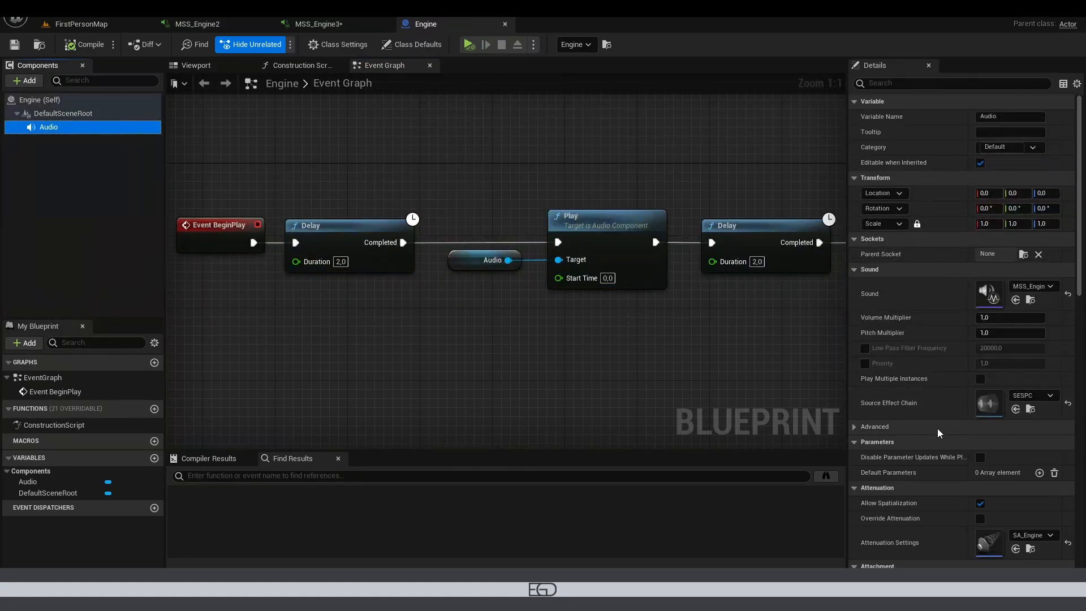
scroll(905, 339, down, 15)
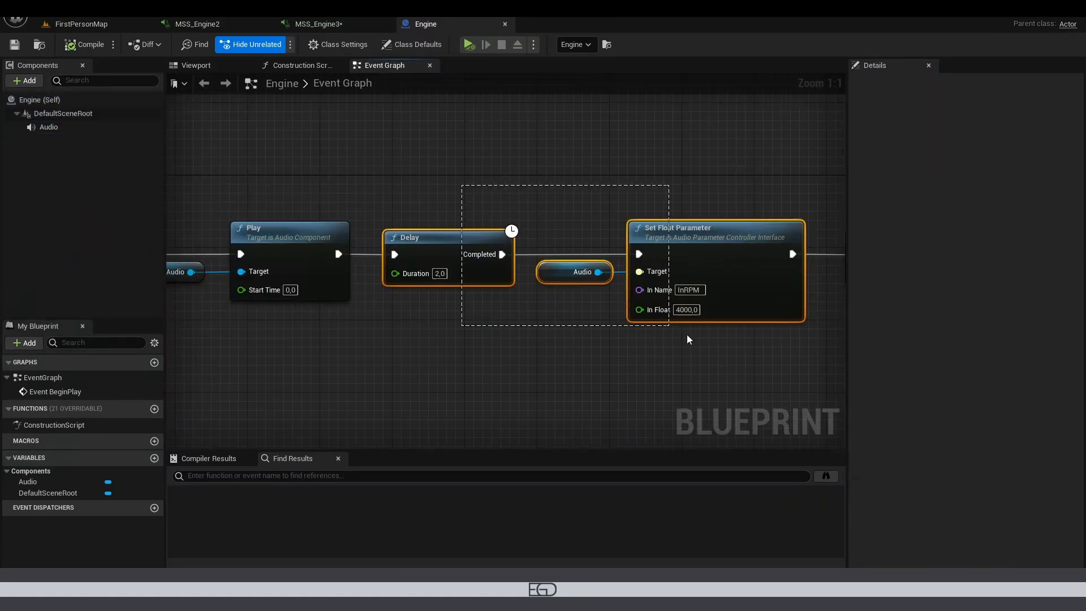
Step: Examine the Set Float Parameter node that drives InRPM and the Execute Trigger Parameter node that fires Stop on the Audio component
right_drag(689, 340, 509, 305)
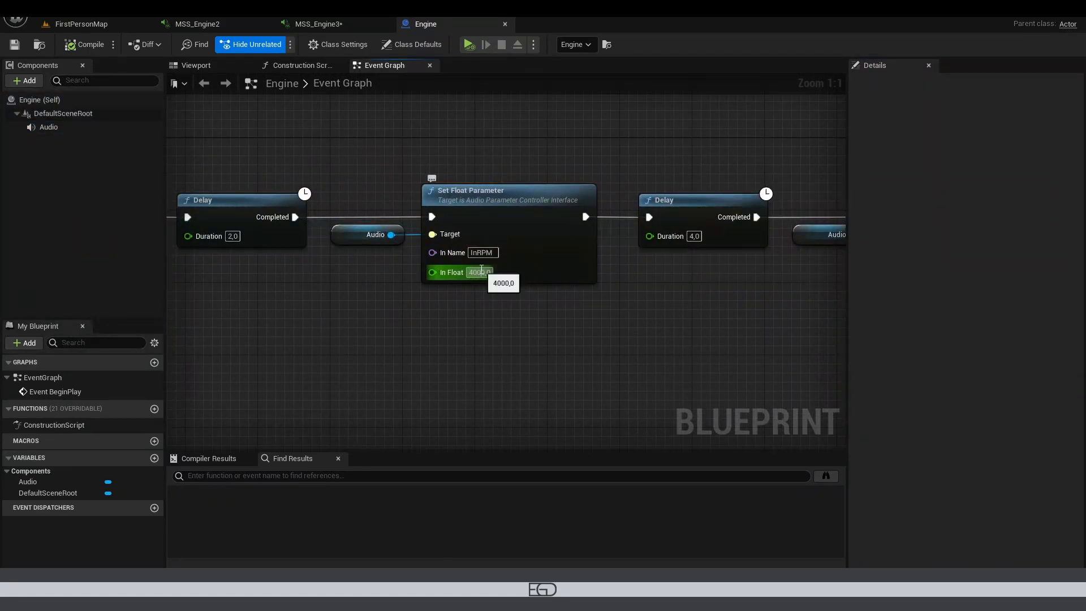
click(479, 272)
drag(294, 165, 656, 336)
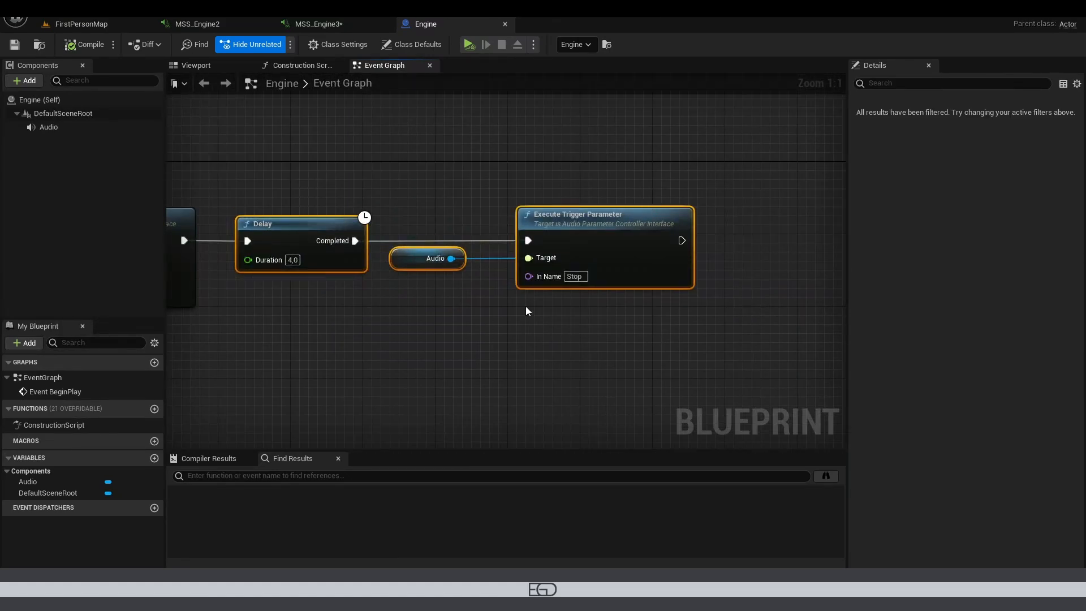
drag(424, 147, 635, 327)
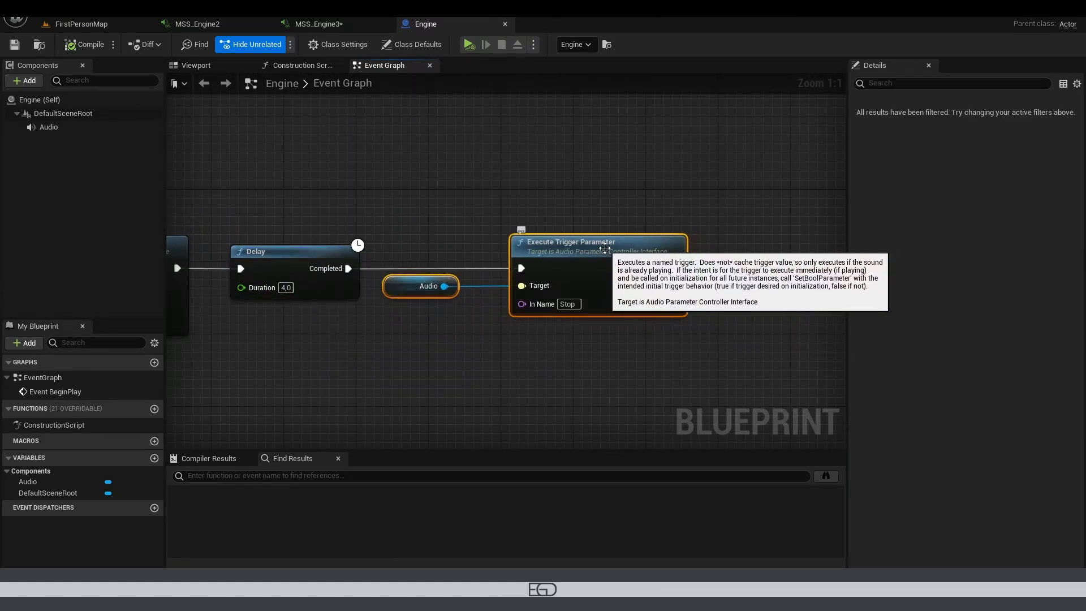
click(569, 305)
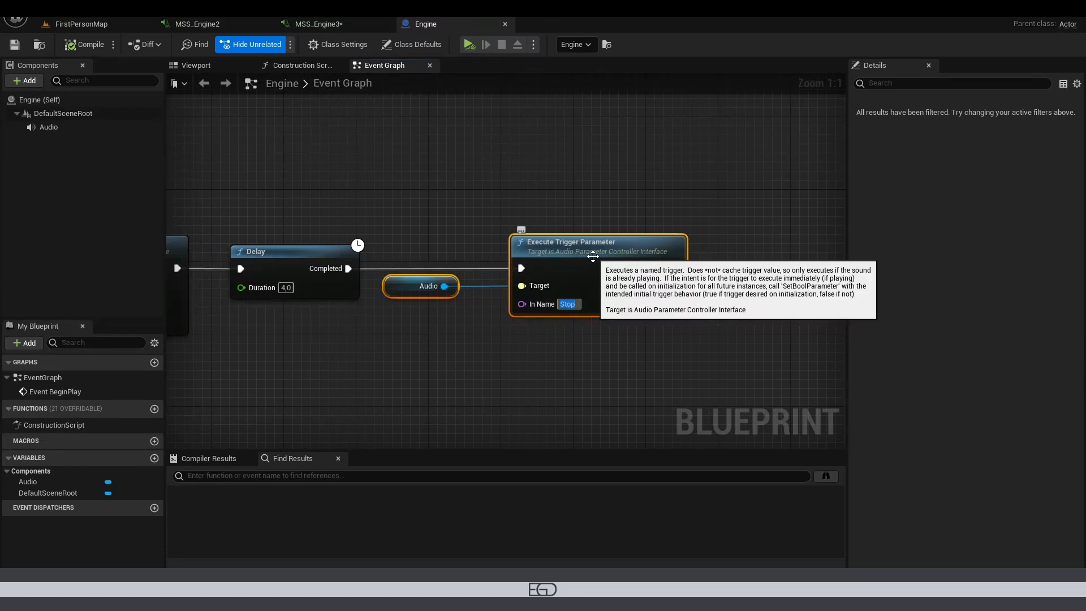
click(586, 244)
Step: Compare the parameter names used in the Engine Blueprint with the InRPM and Stop inputs of MSS_Engine2
right_drag(324, 336, 778, 303)
click(553, 221)
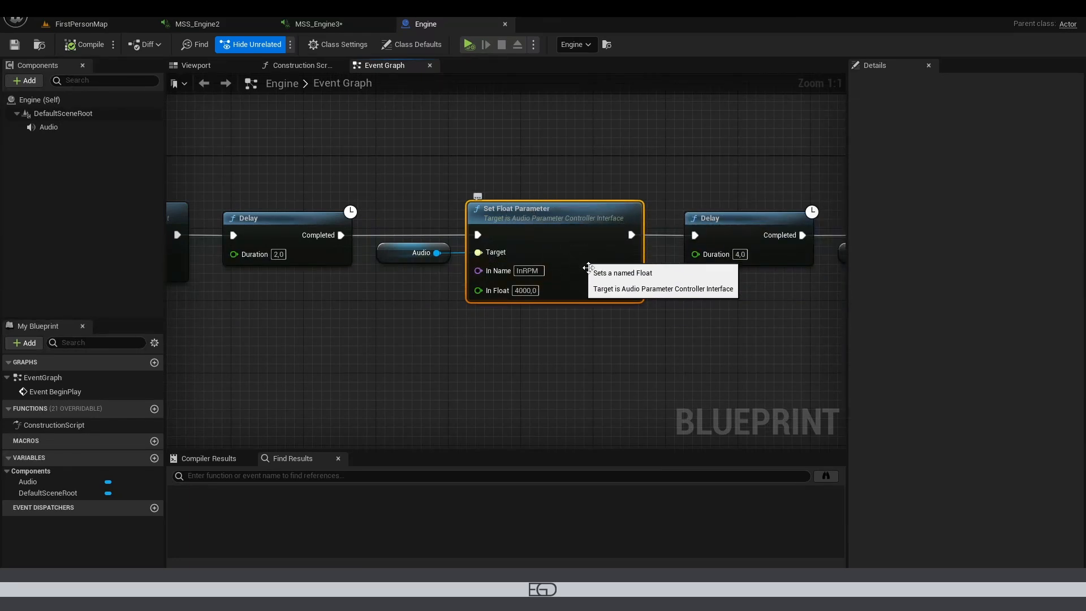
click(534, 271)
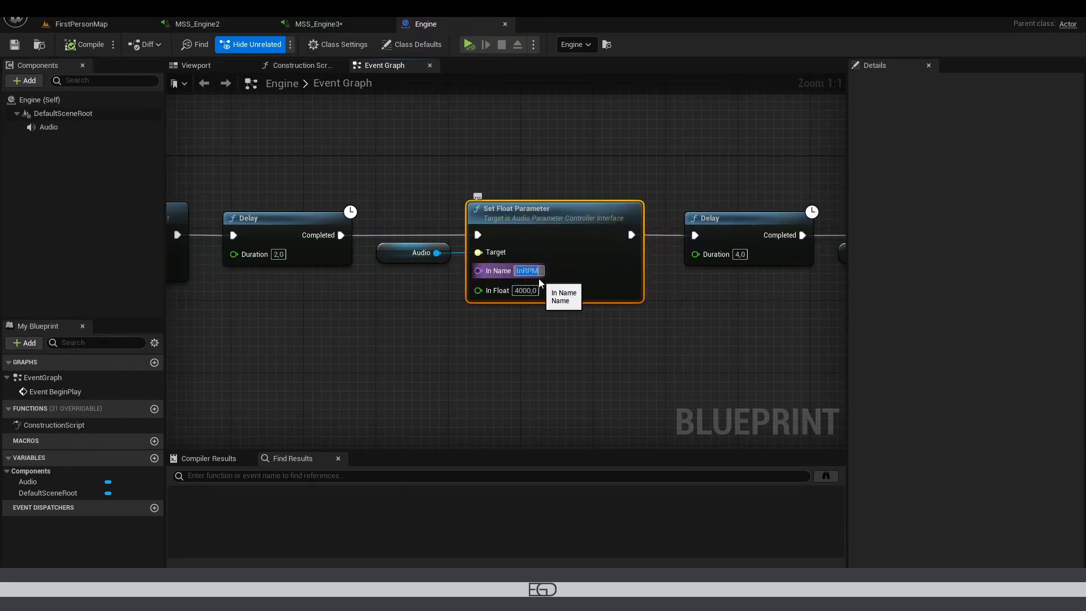
click(204, 24)
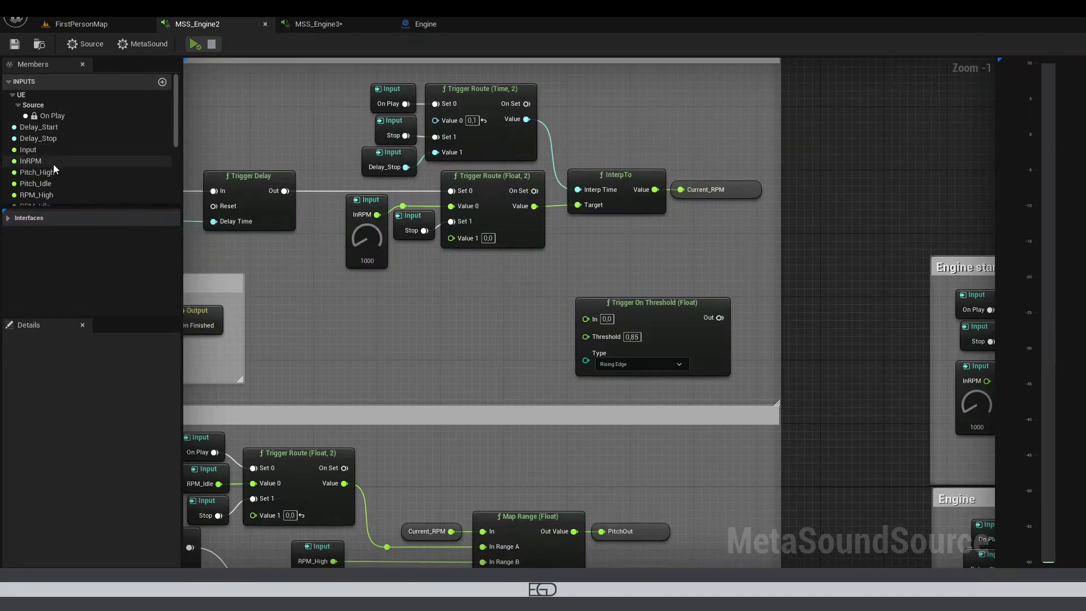
click(29, 163)
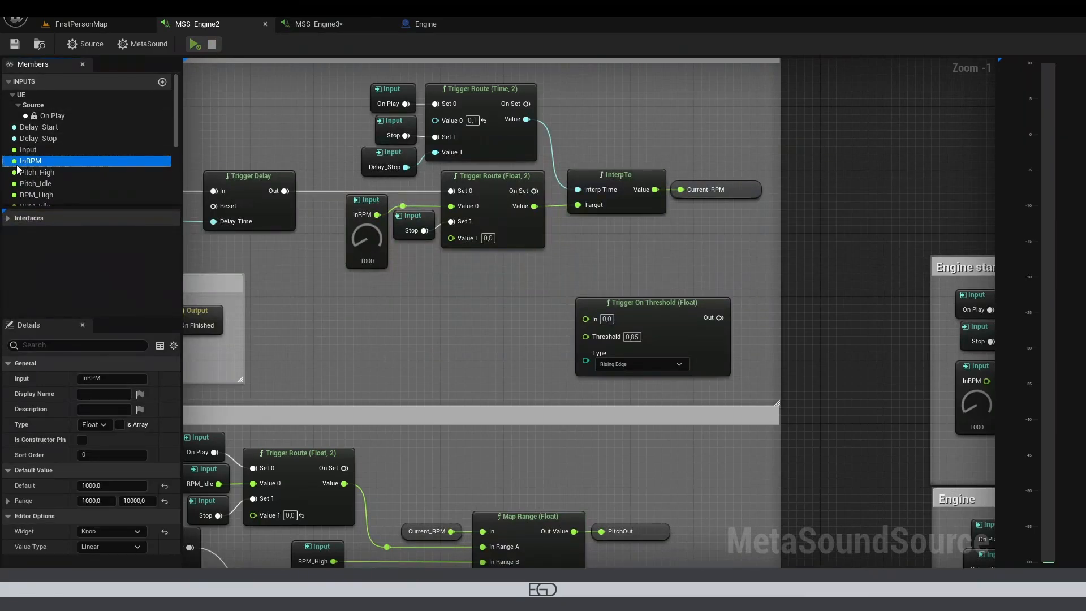
scroll(28, 165, down, 5)
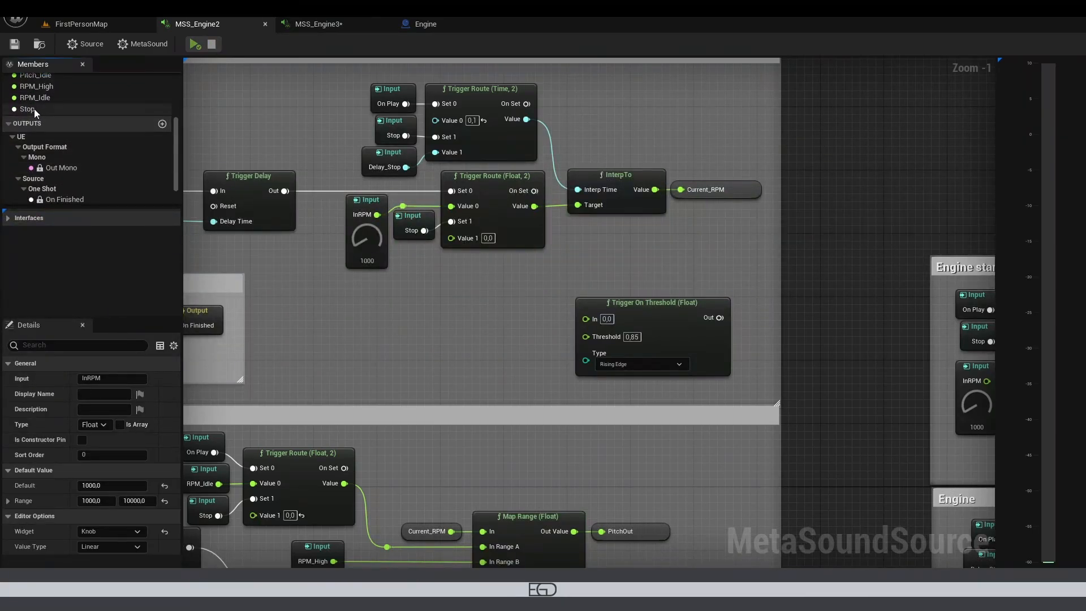
click(34, 108)
Step: Start simulating FirstPersonMap and return to the Engine Blueprint's Event Graph while the simulation runs
click(81, 23)
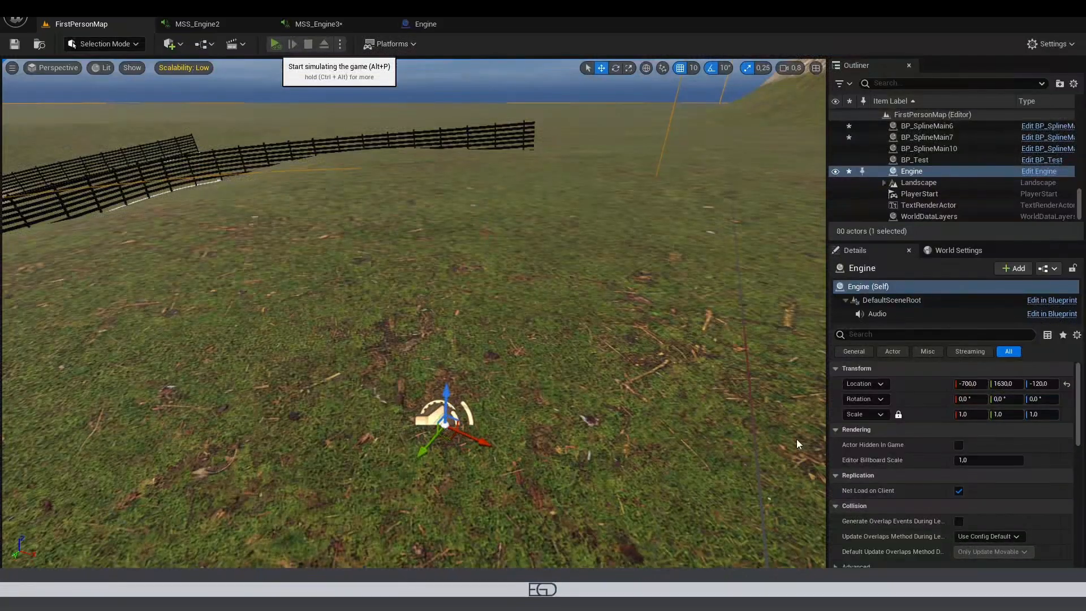
key(alt+p)
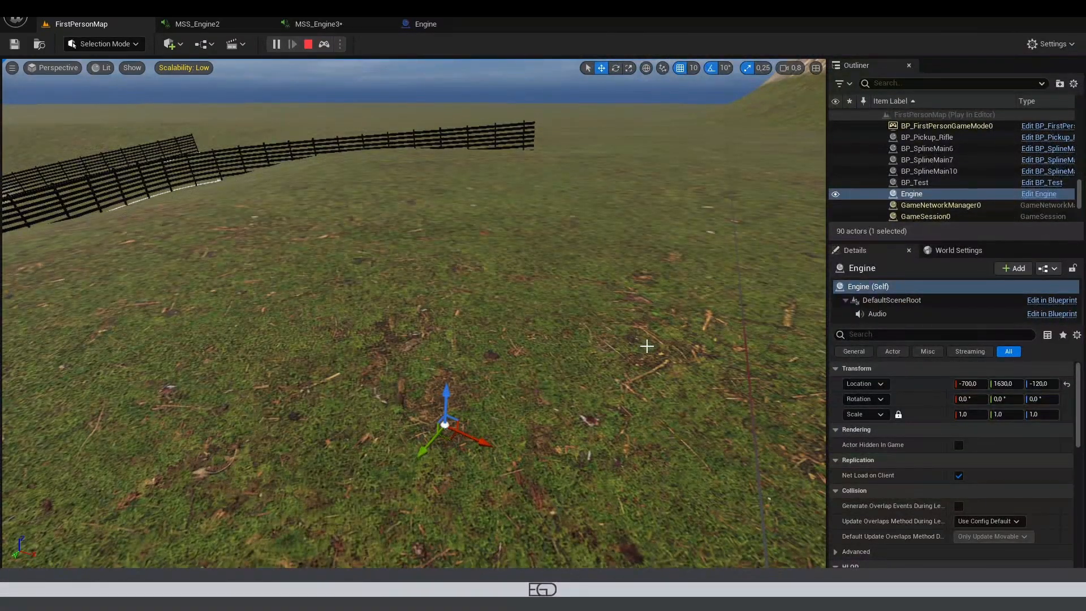
click(421, 23)
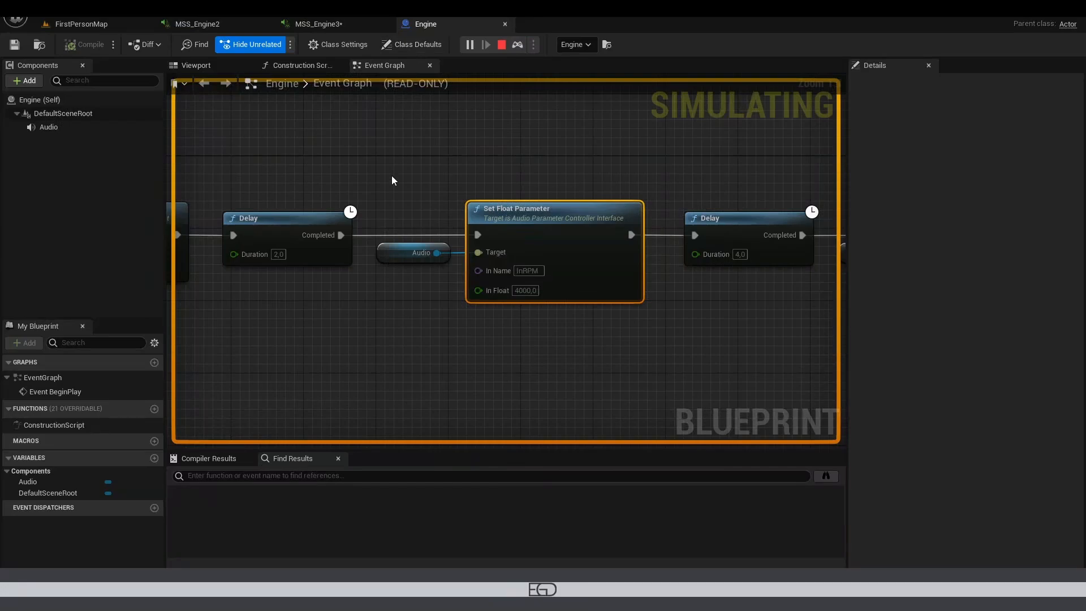